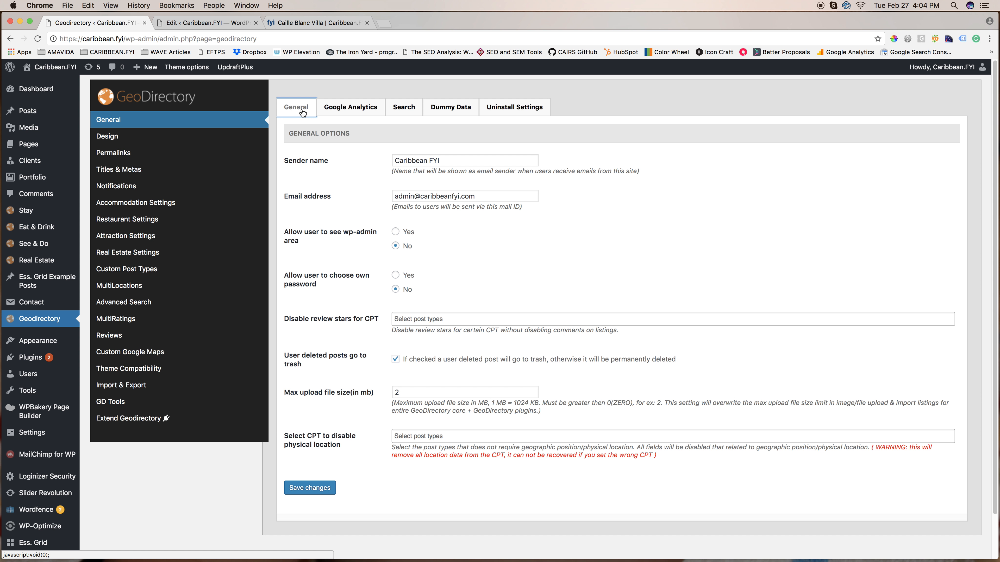
Open the GeoDirectory Design settings for listing pages and compare them with the public Stay listings page.
click(110, 138)
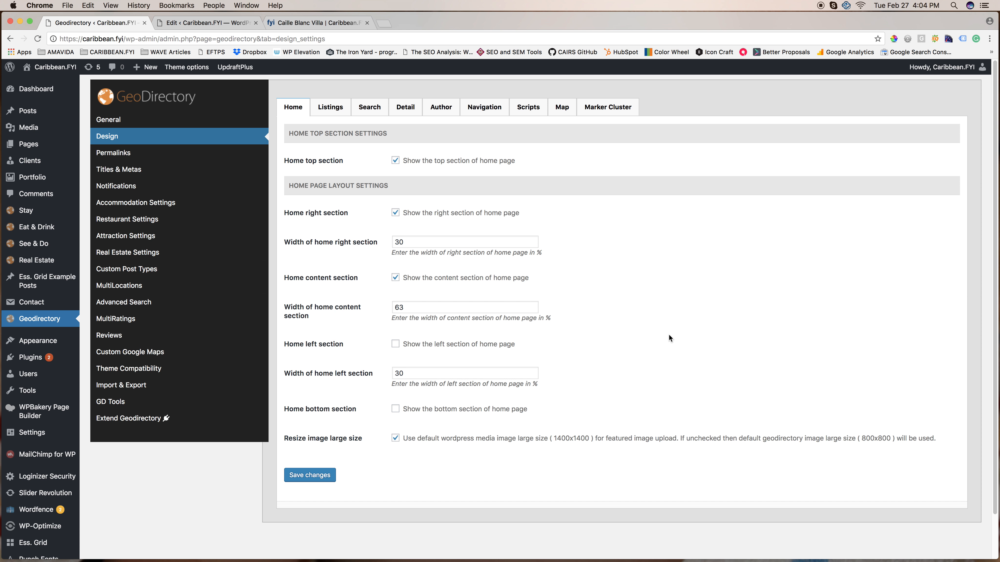
click(337, 113)
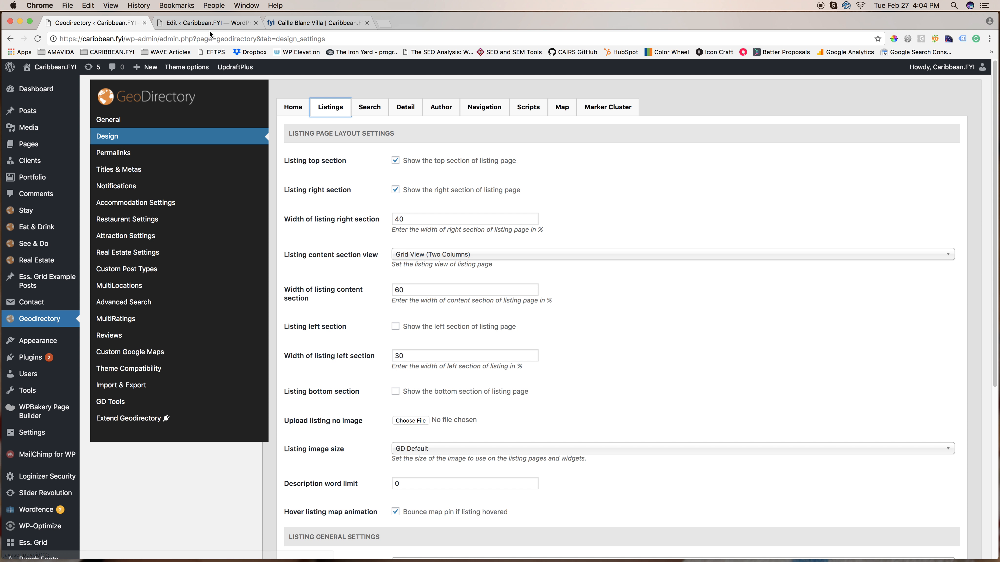
click(302, 26)
click(760, 75)
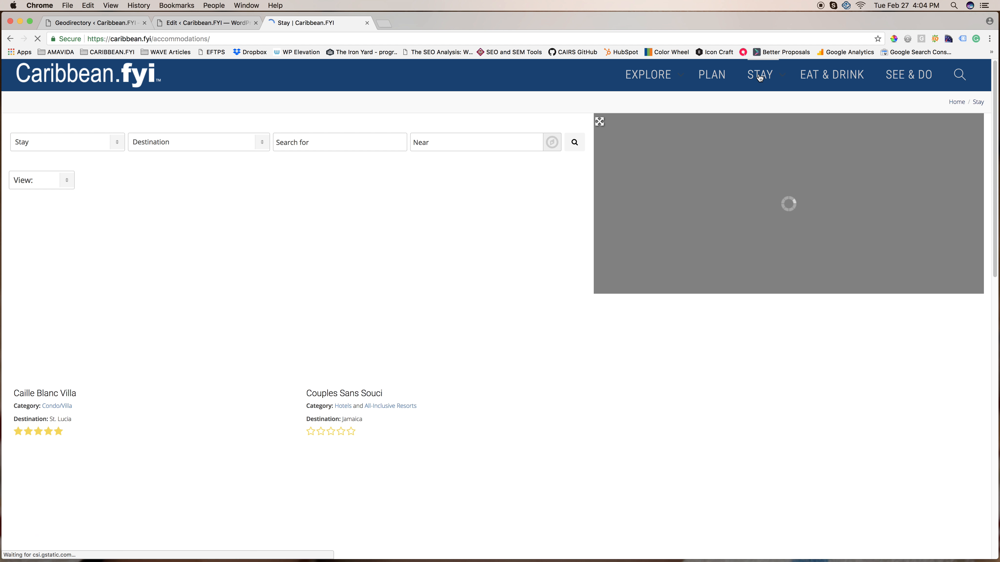
scroll(502, 247, down, 15)
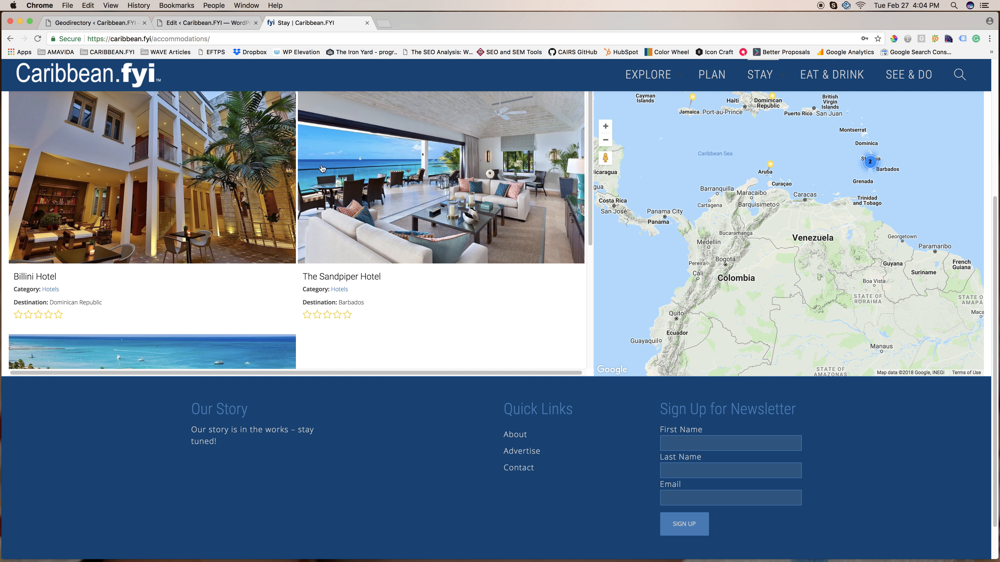
Check the Search page layout settings in the GeoDirectory Design section against the public Stay page.
click(211, 25)
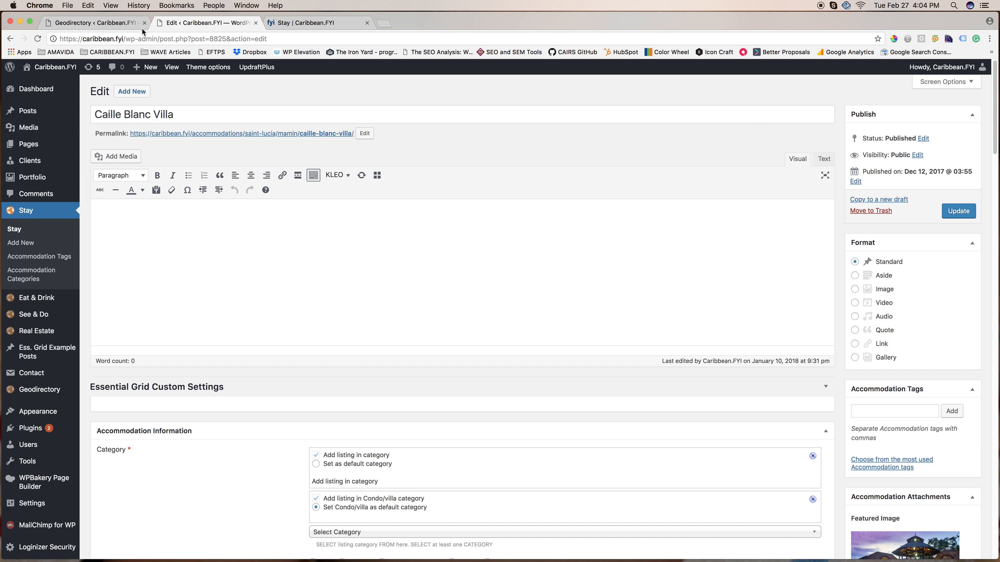
click(138, 27)
click(368, 113)
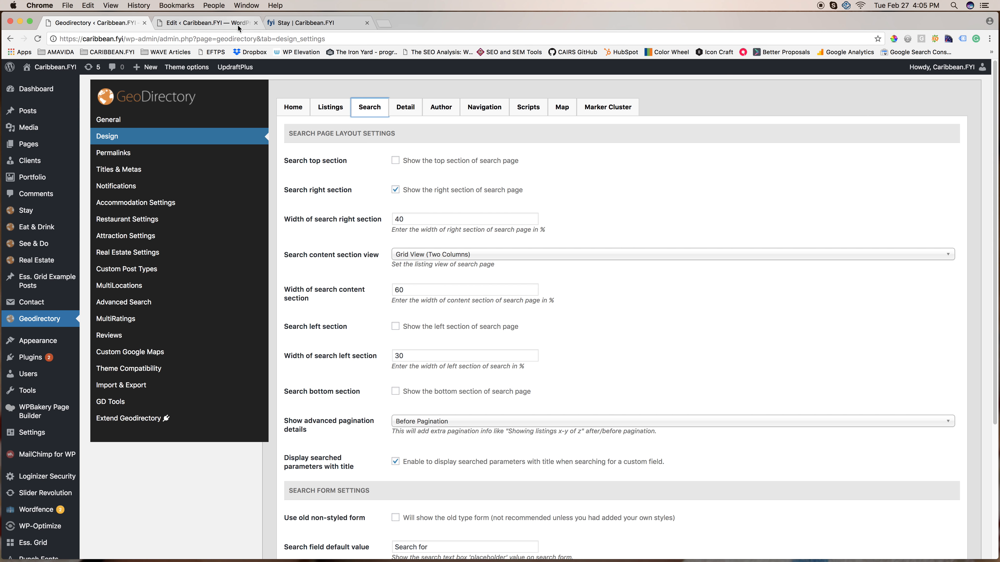
click(311, 22)
scroll(439, 302, up, 10)
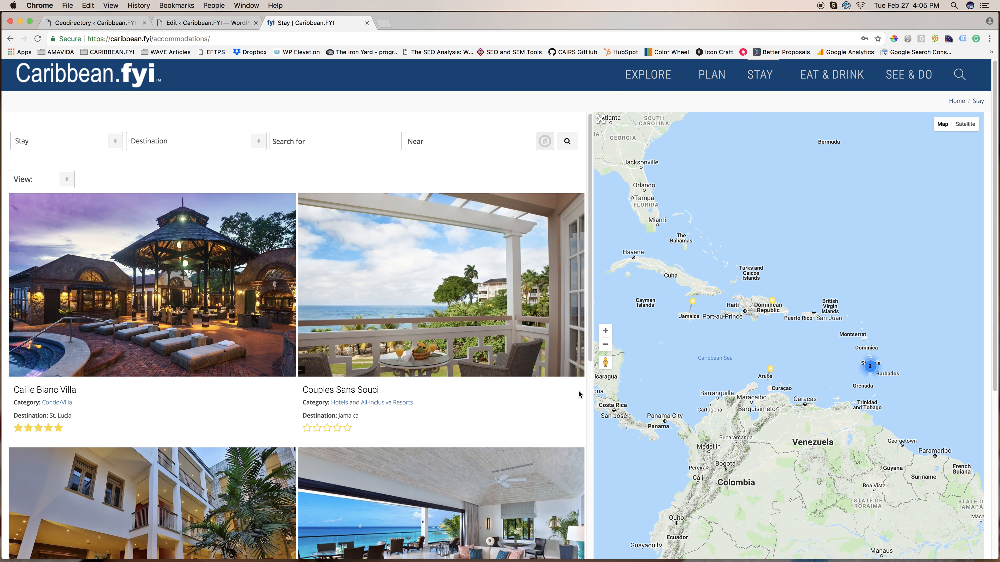
Review the Detail page design settings and compare them with the public Caille Blanc Villa page.
key(super+1)
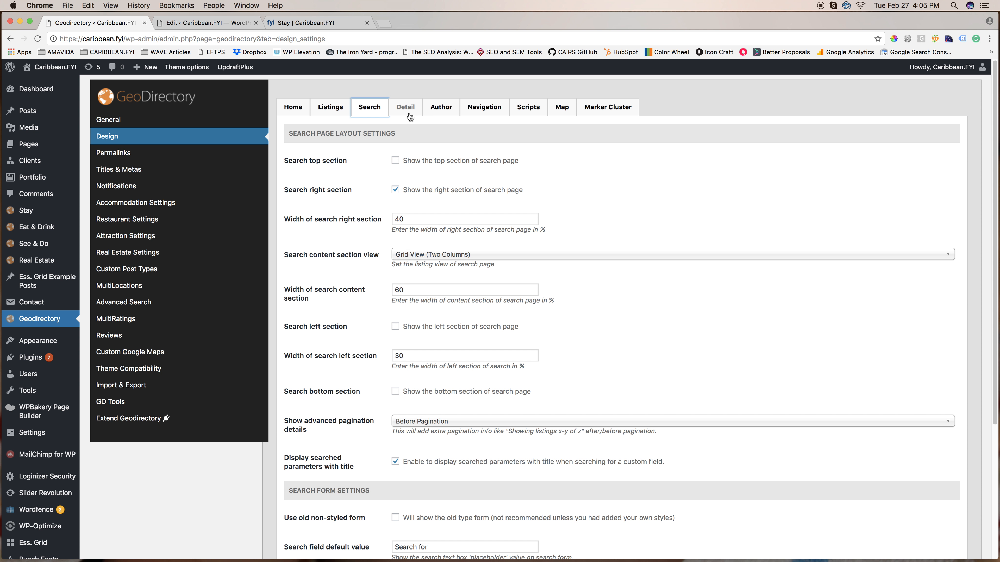
click(409, 112)
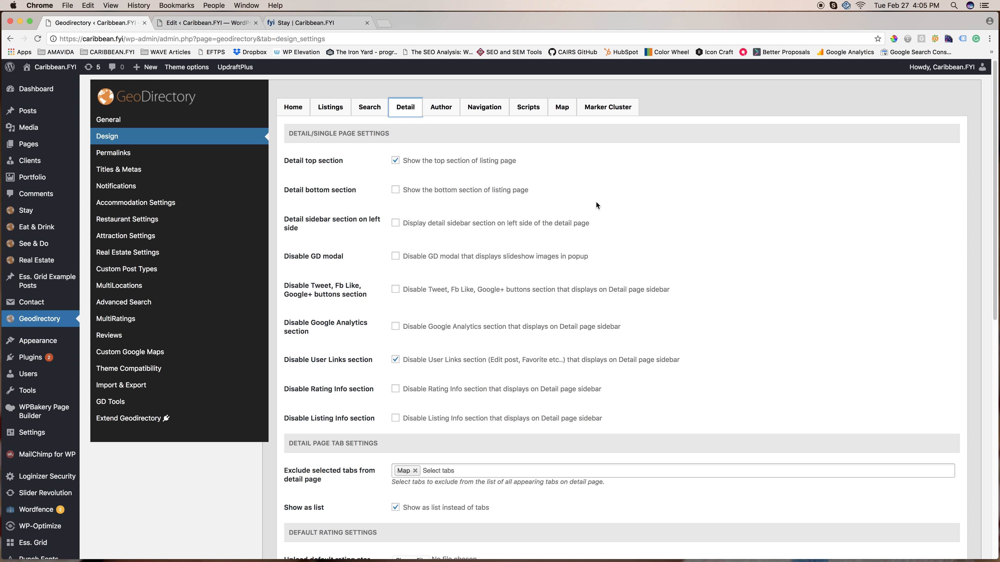
click(315, 23)
click(196, 271)
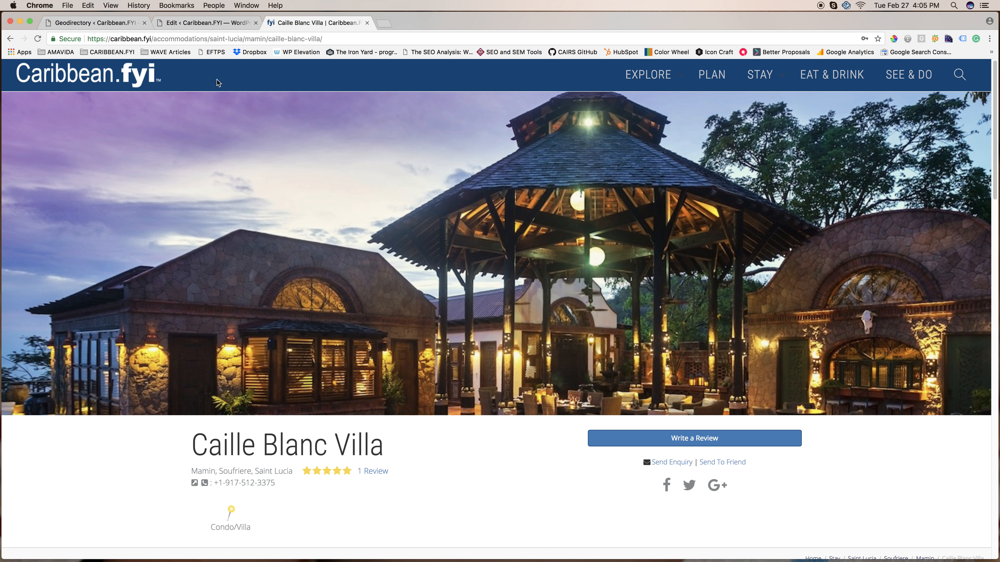
scroll(240, 181, down, 5)
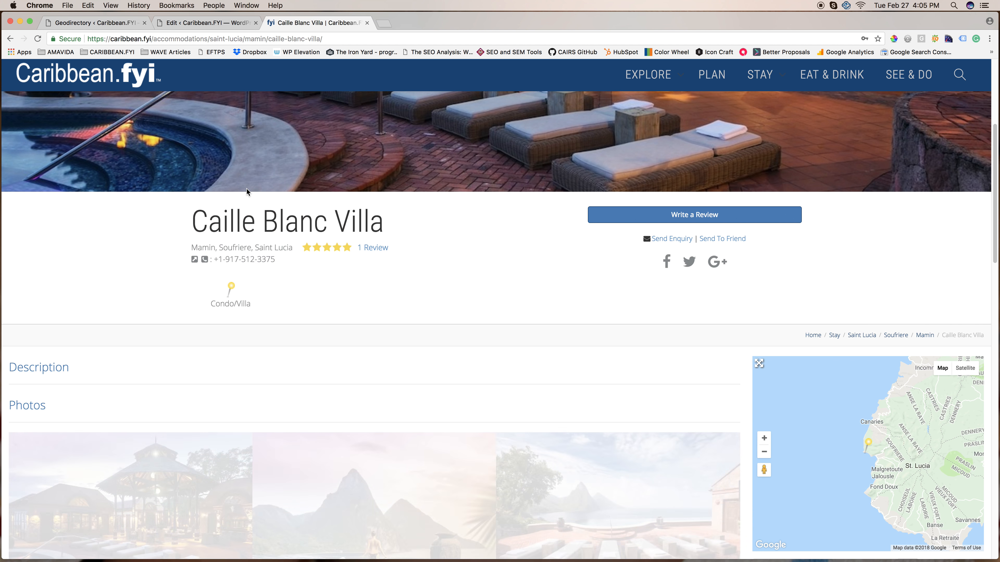
Review the Navigation and Marker Cluster design settings, then the list of custom post types.
click(90, 27)
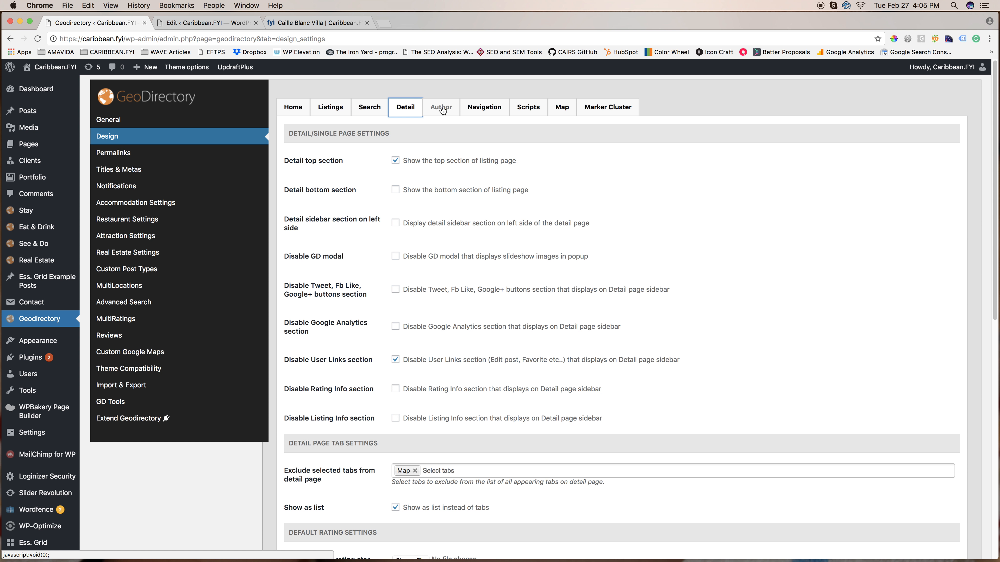
click(483, 112)
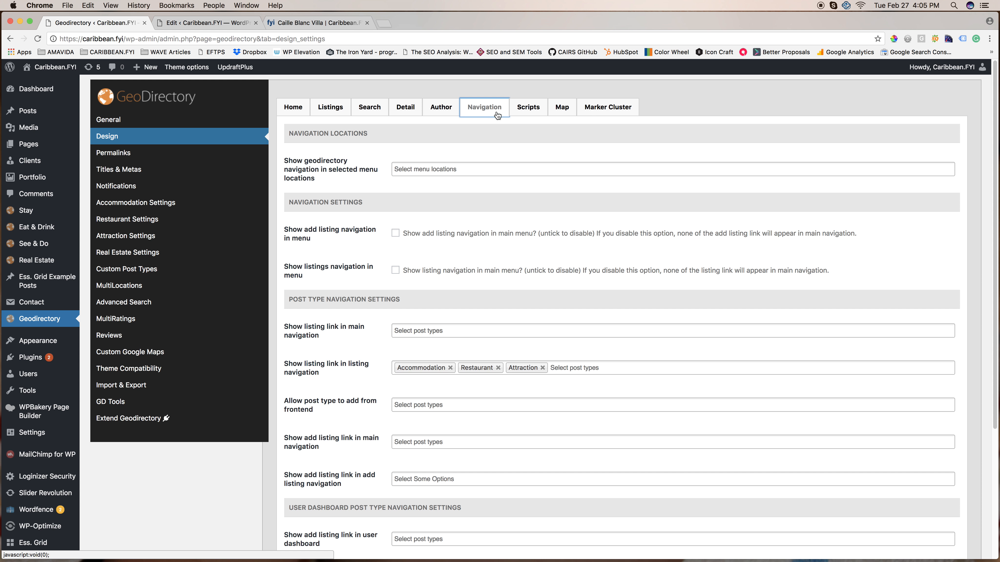
click(602, 112)
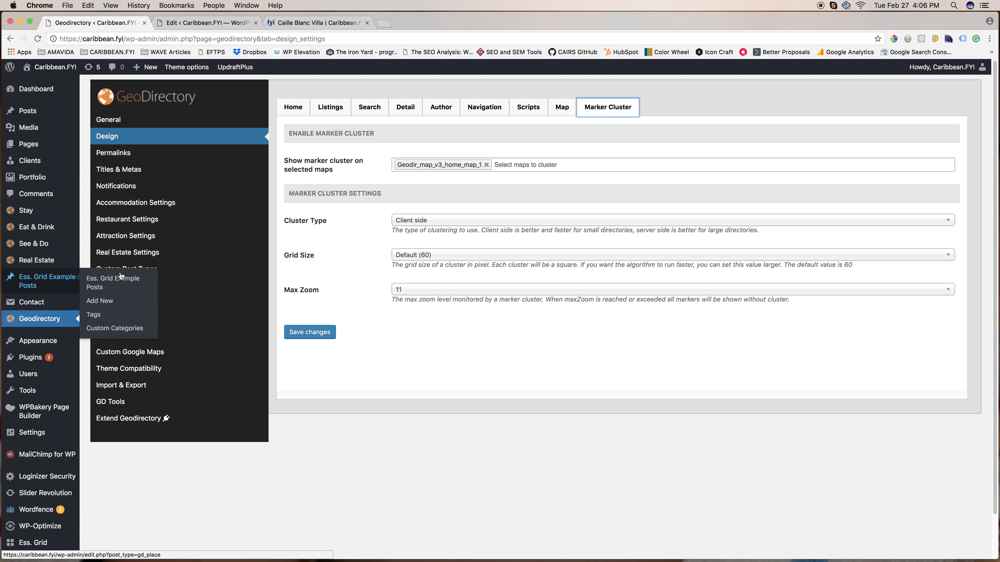
click(179, 277)
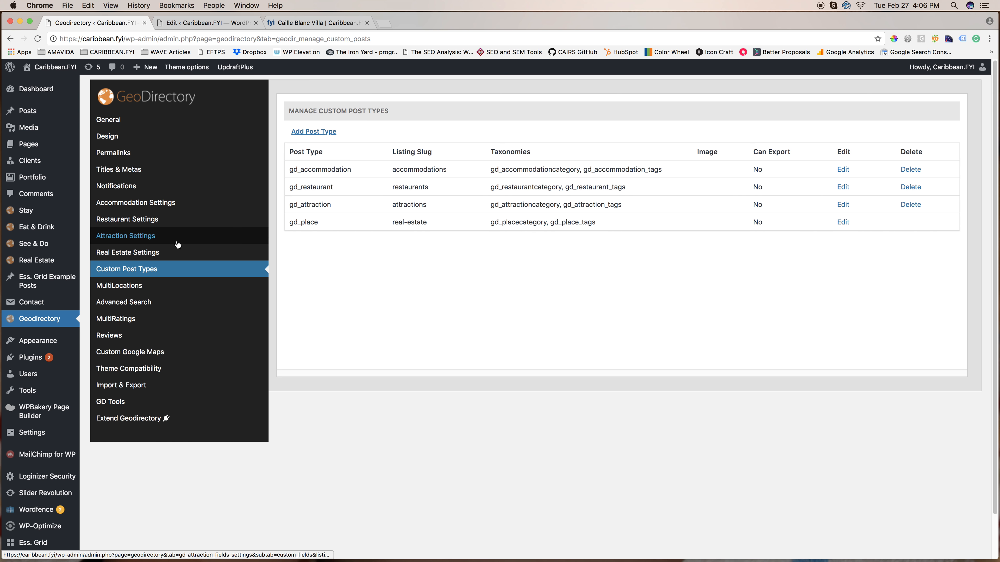
Open the Accommodation custom fields settings and locate the matching Stay post type in the admin sidebar.
click(148, 205)
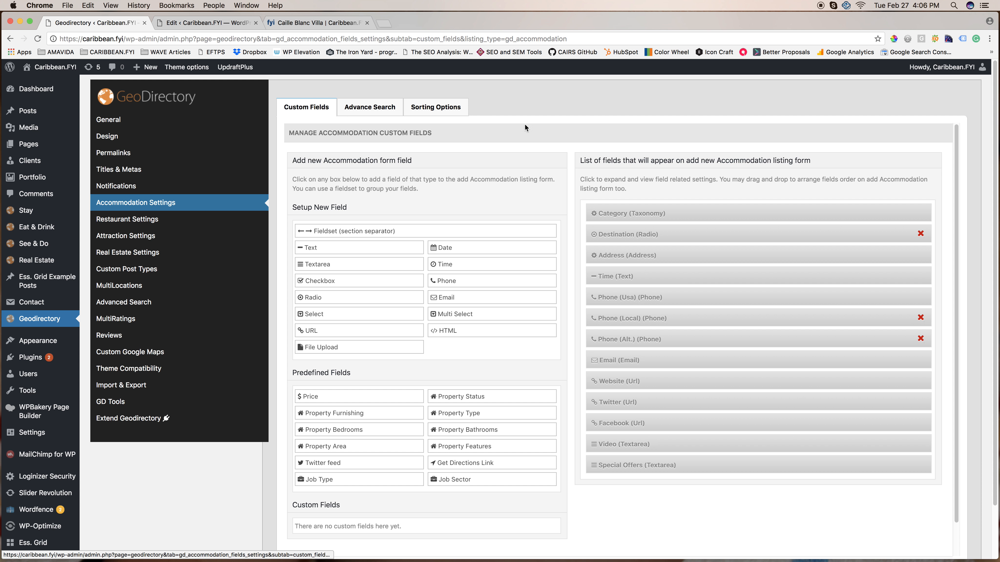
scroll(637, 111, down, 1)
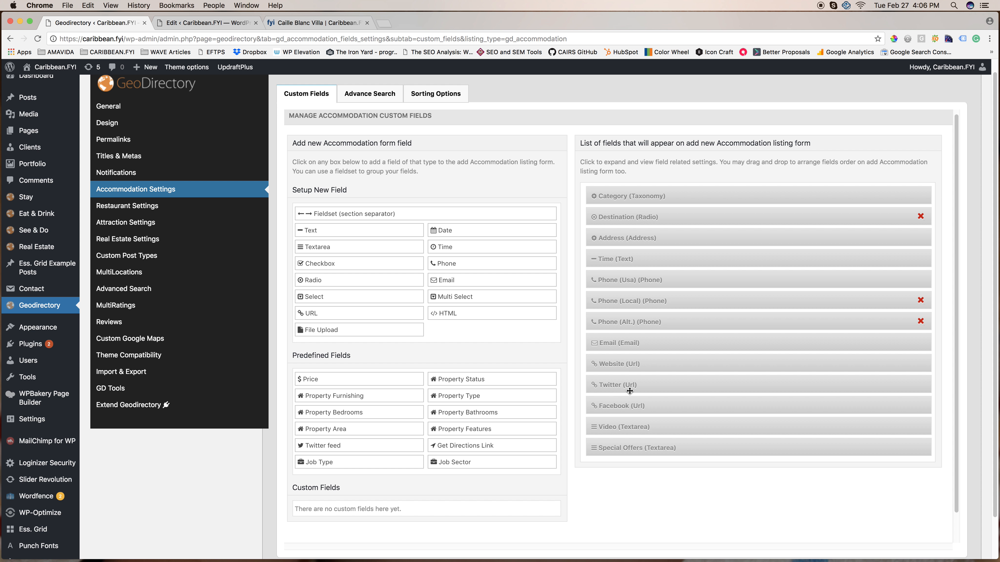
click(197, 23)
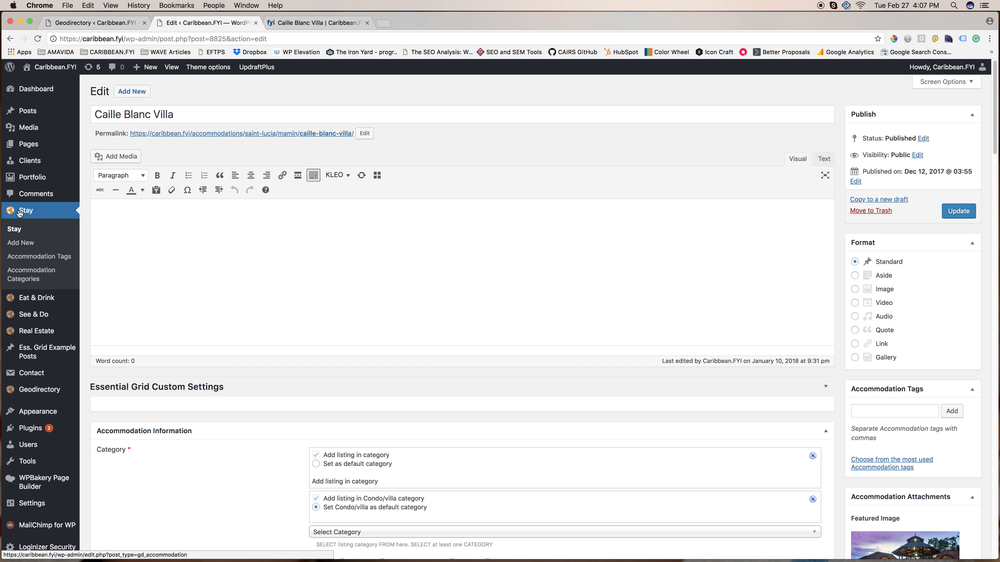
click(95, 24)
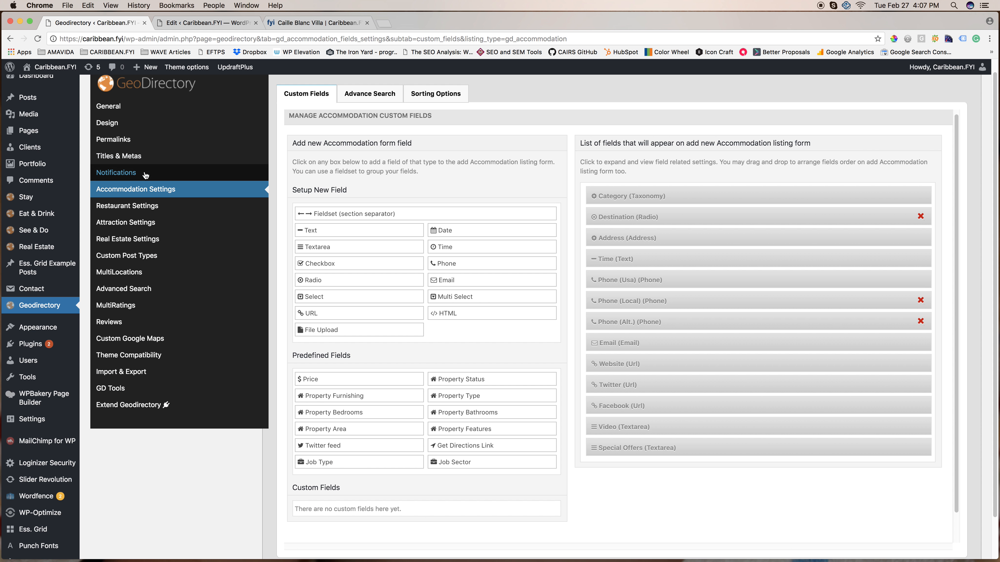
mouse_move(28, 199)
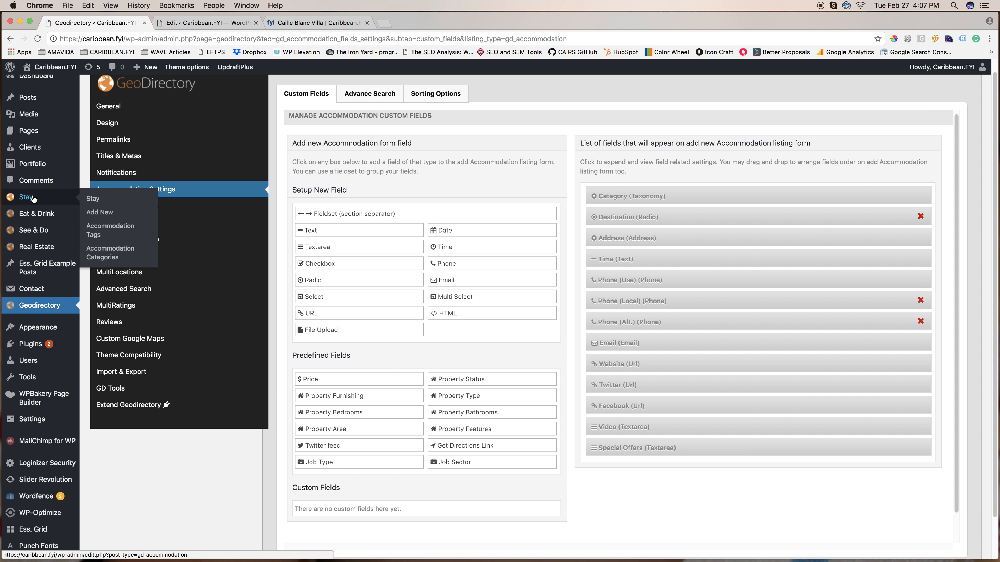
Examine the Accommodation Information fields in the Caille Blanc Villa edit form.
click(179, 24)
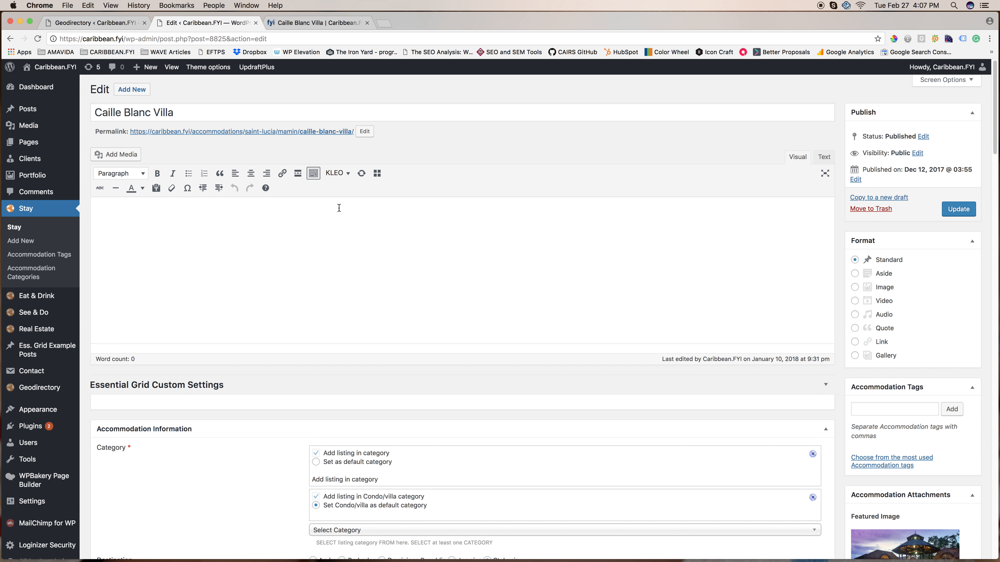
scroll(340, 208, down, 5)
scroll(339, 208, down, 7)
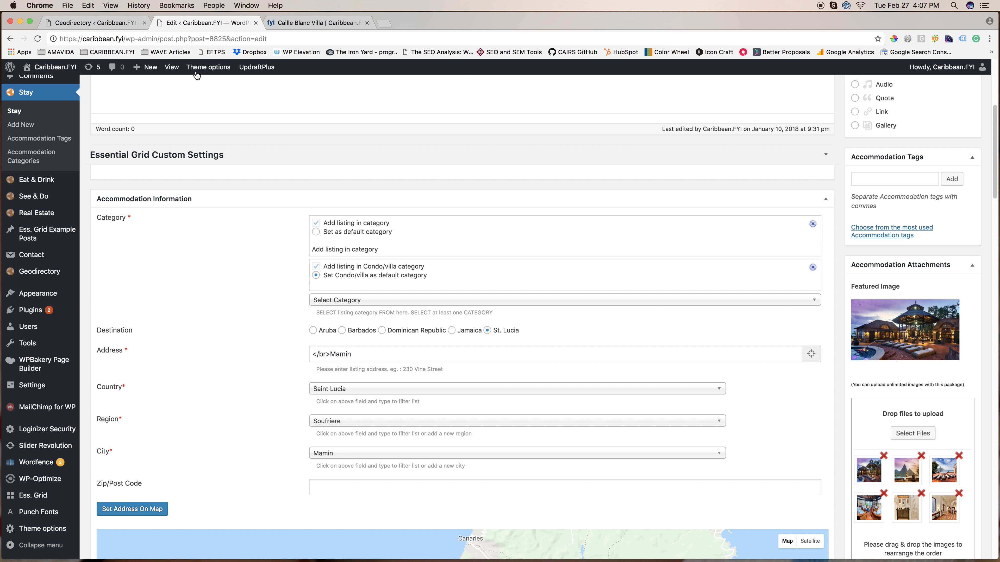
Expand the Category field in the Accommodation custom fields and examine its admin title, frontend title and frontend description.
click(95, 22)
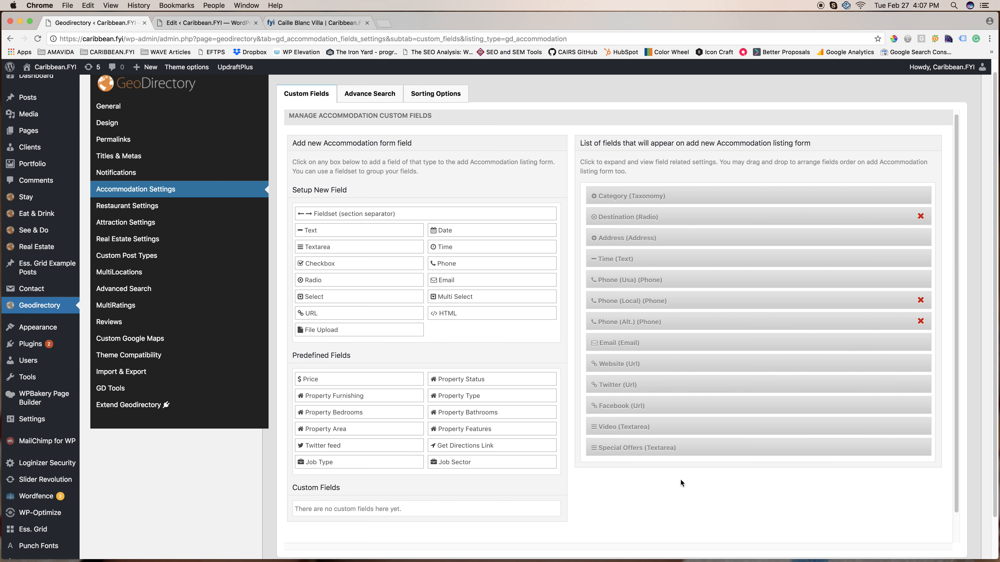
scroll(681, 480, down, 1)
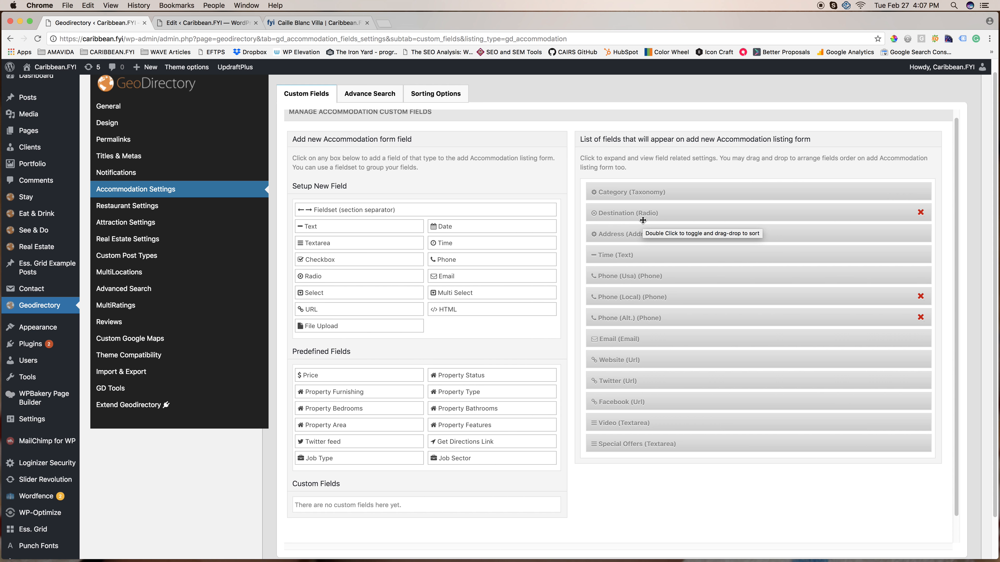
double_click(688, 191)
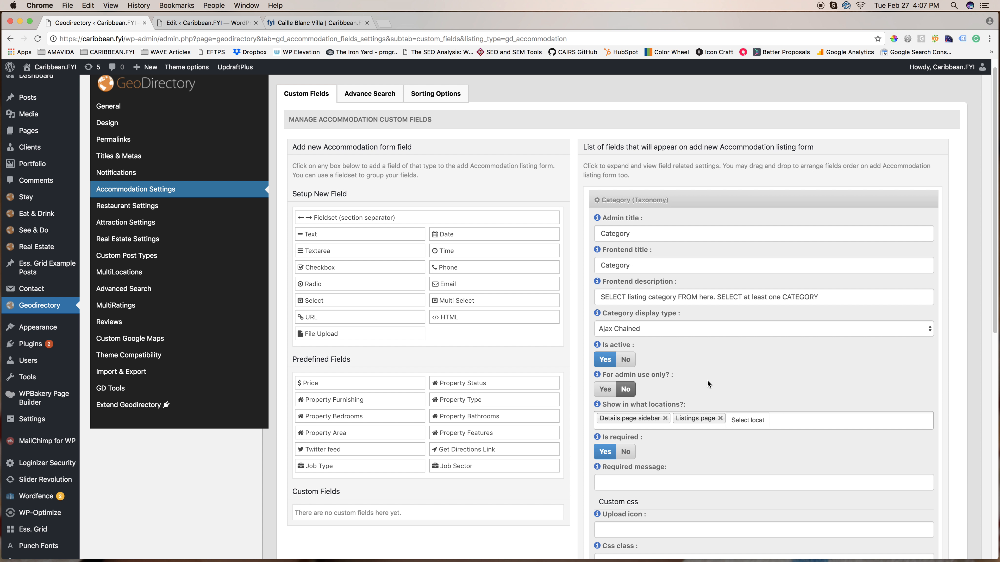
drag(643, 235, 589, 233)
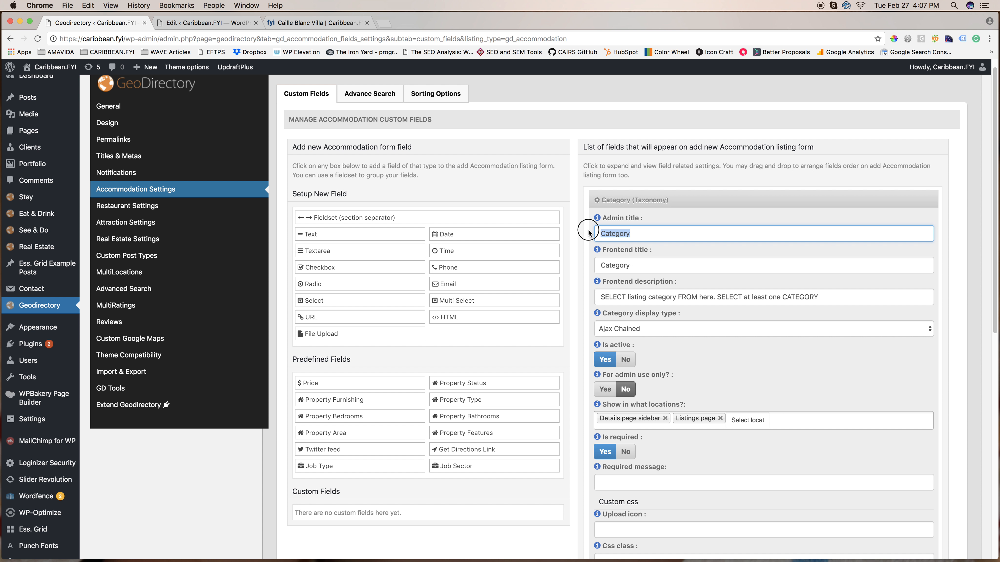
drag(631, 265, 832, 297)
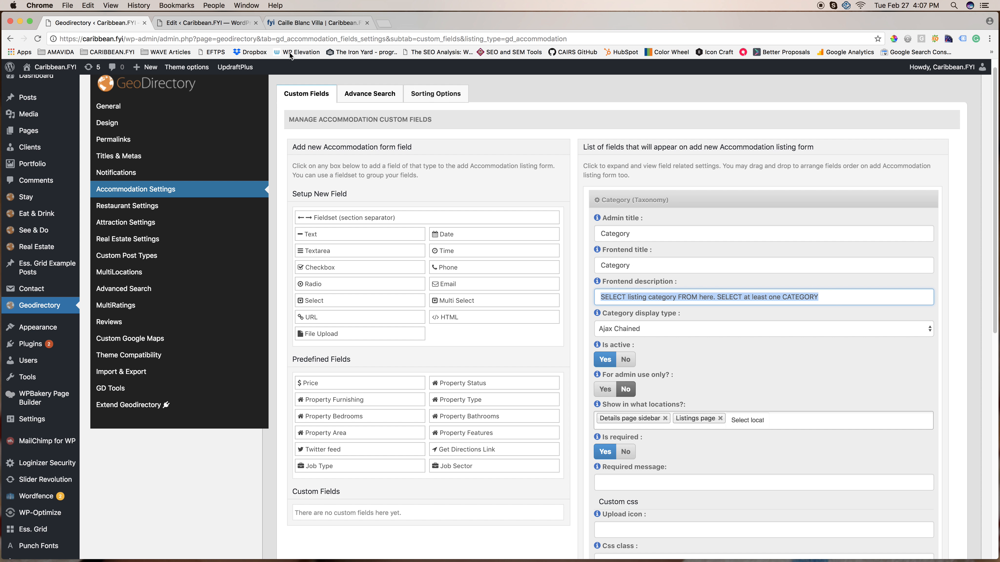
Compare the Category field's admin title and description with its label and hint in the Caille Blanc Villa edit form.
click(220, 23)
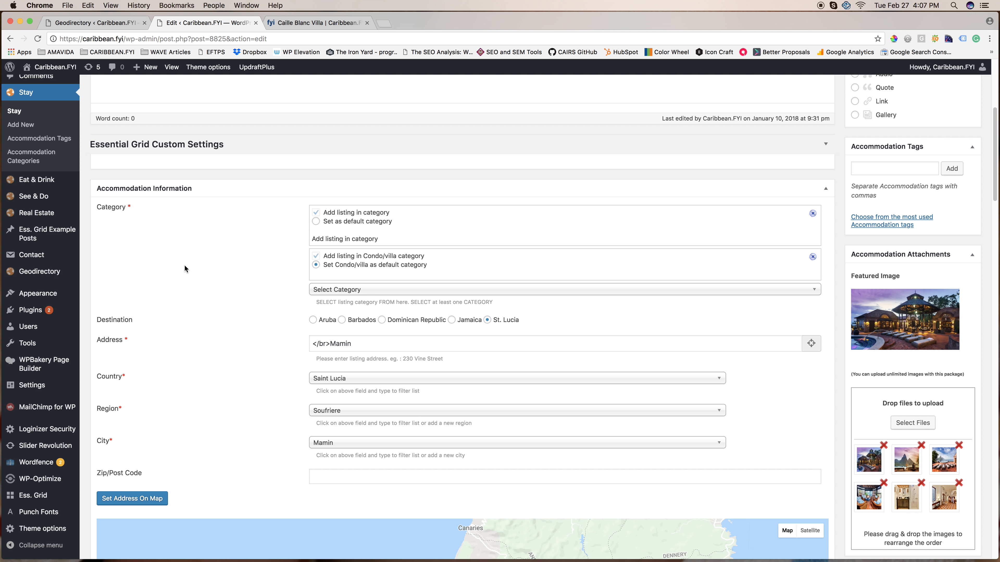
click(102, 23)
drag(632, 235, 589, 238)
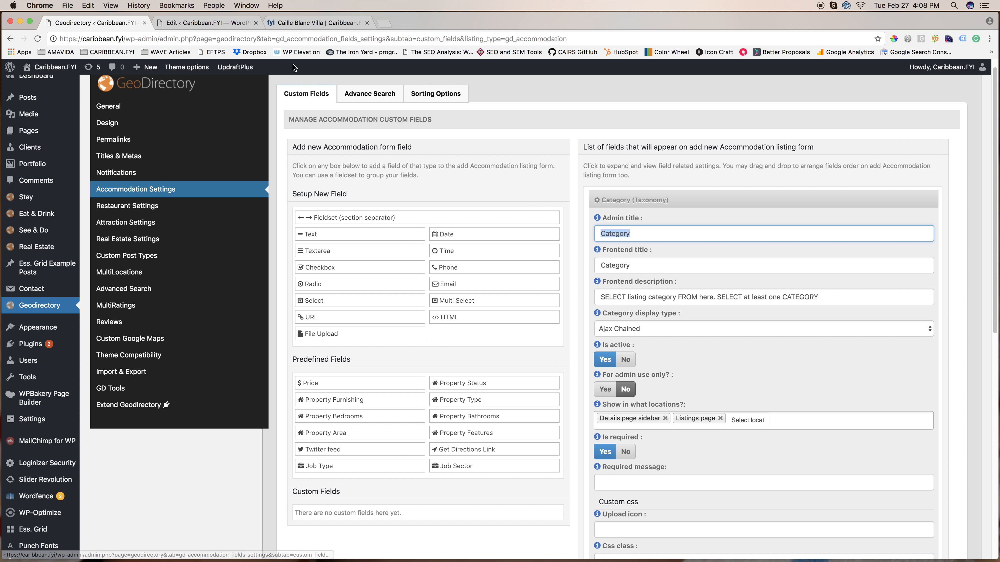
click(205, 23)
click(127, 208)
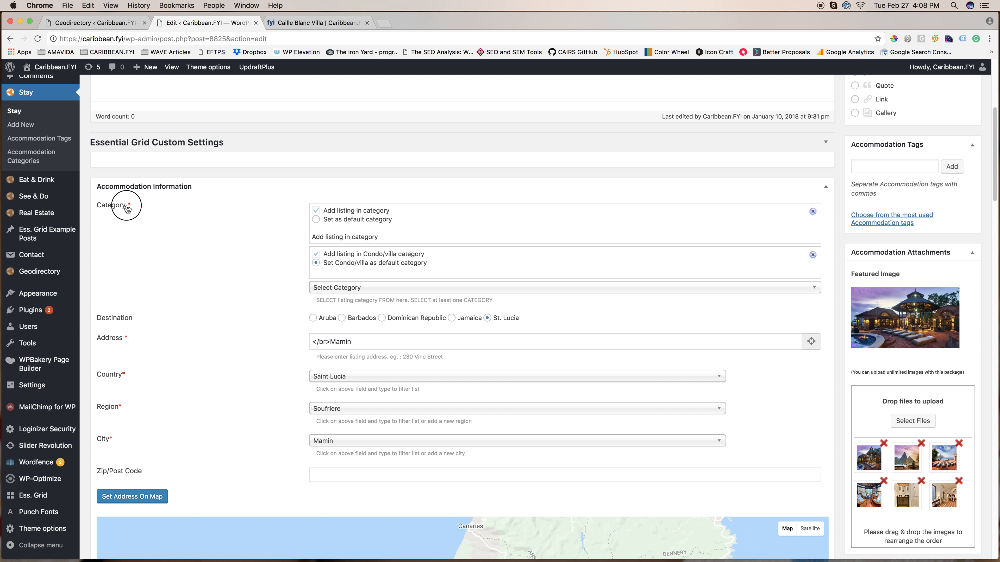
Check the Category field's display locations against the public villa page's details sidebar and the Stay listings page.
click(118, 22)
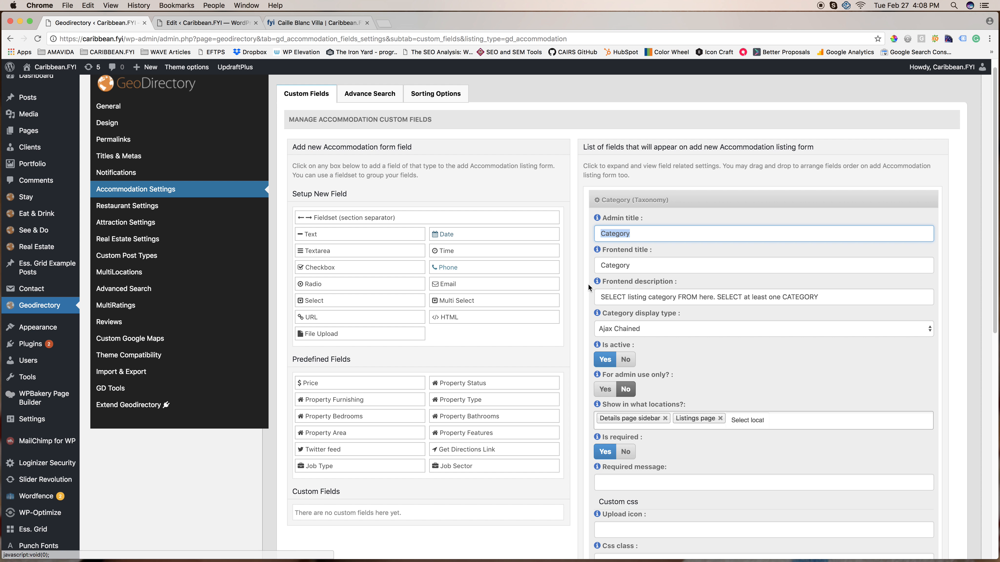
scroll(687, 317, down, 4)
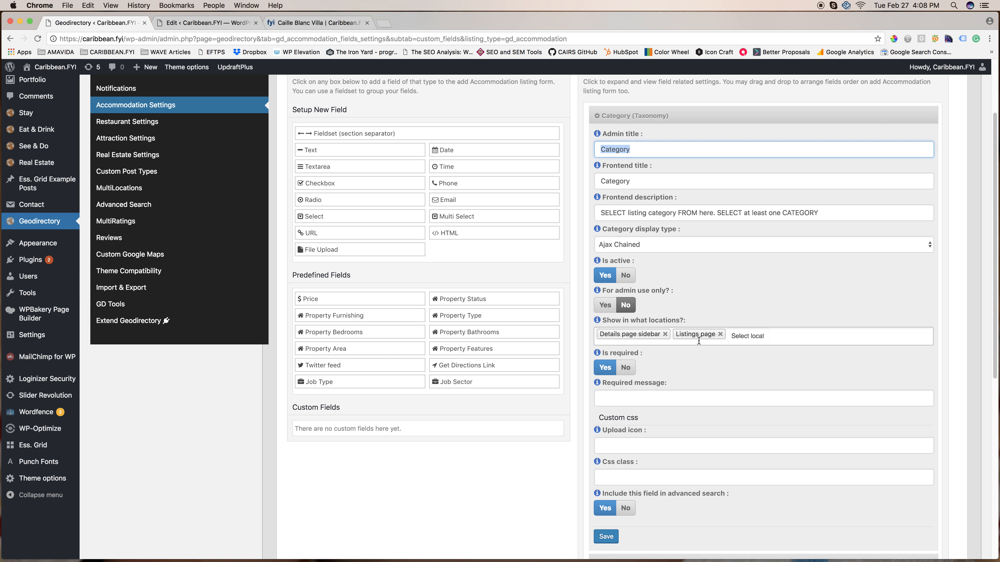
click(277, 23)
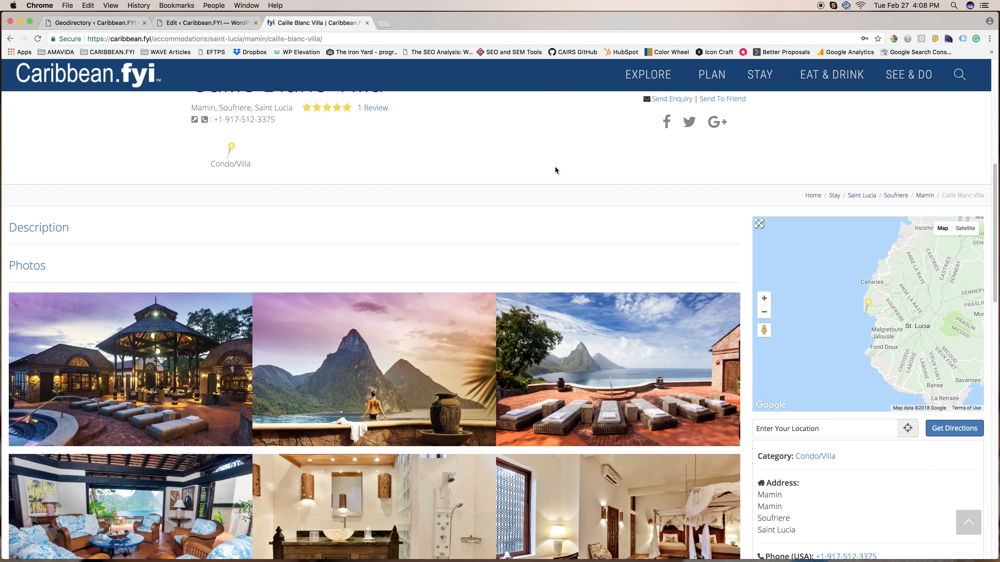
scroll(559, 173, down, 3)
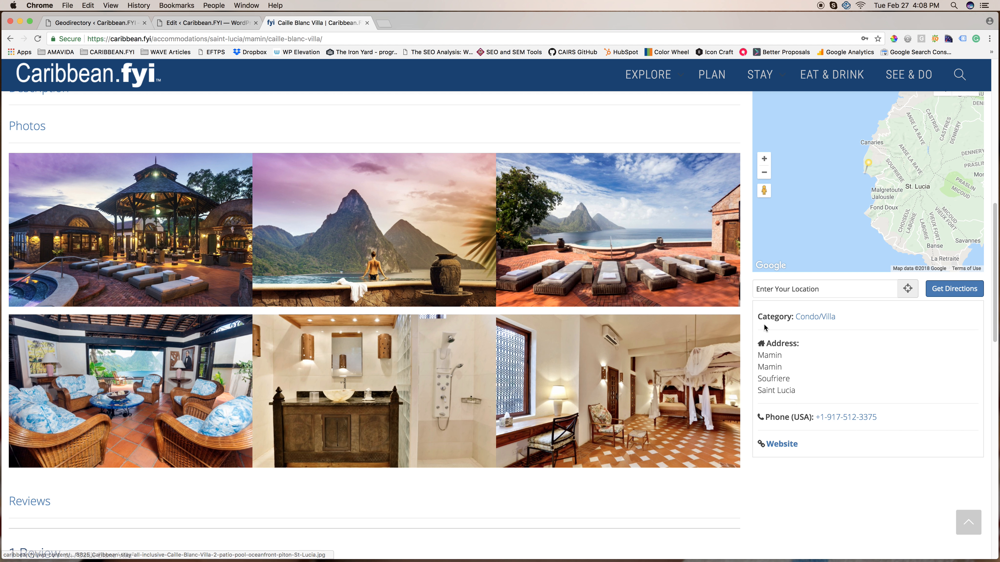
drag(846, 317, 757, 320)
key(super+r)
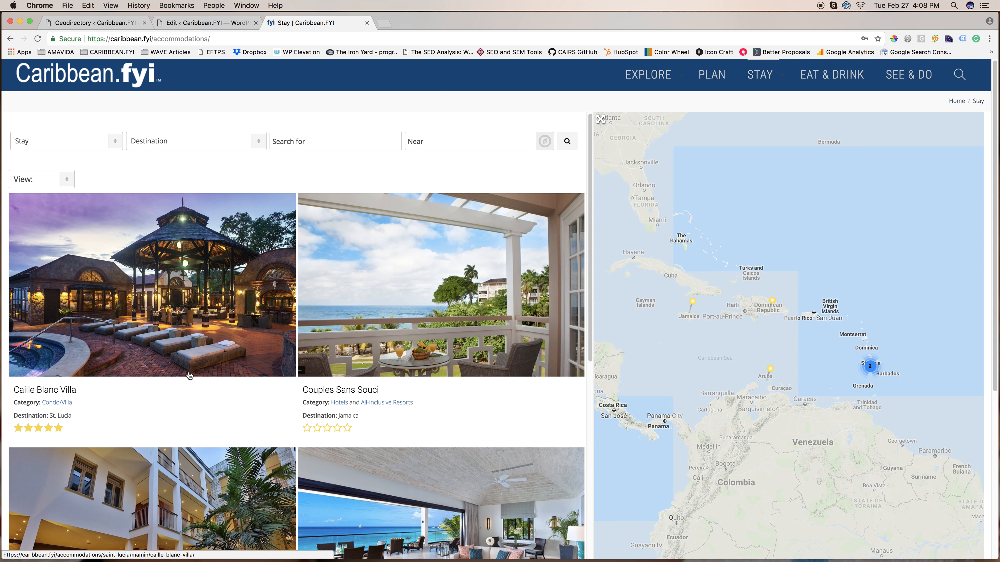
Highlight the category on the Caille Blanc Villa listing card and review the Category field's required message, custom CSS and advanced search settings.
drag(14, 402, 81, 411)
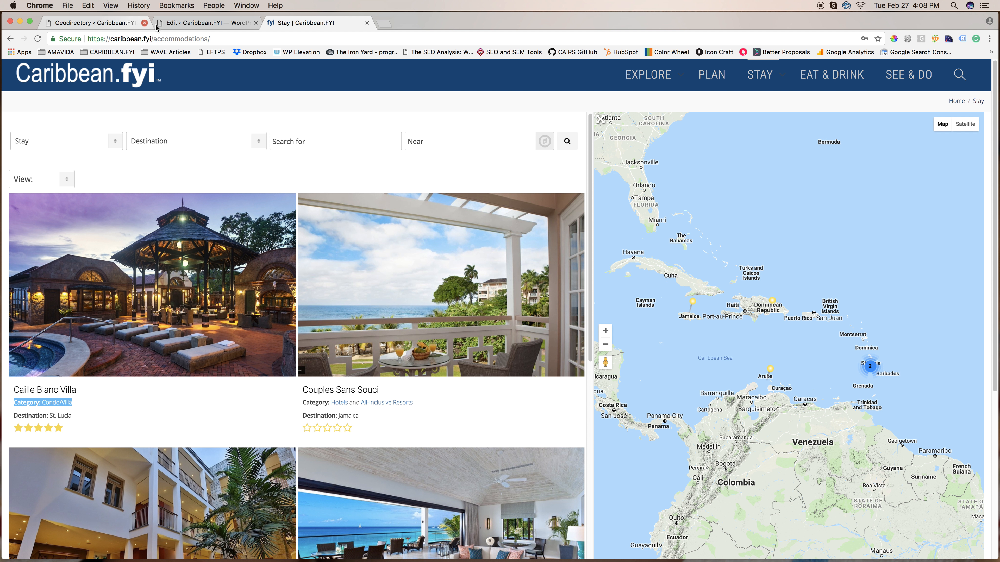
click(117, 22)
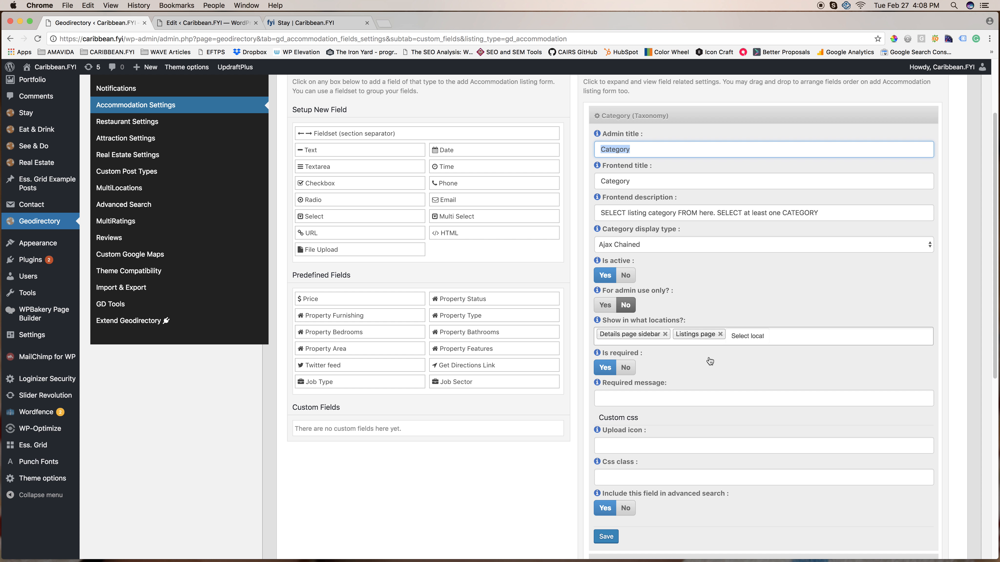
scroll(689, 361, down, 1)
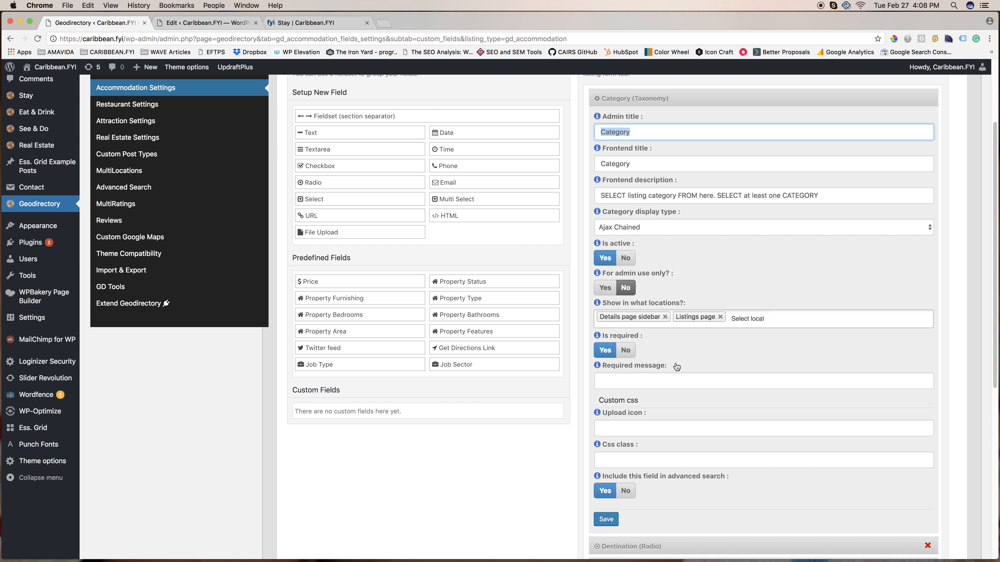
mouse_move(676, 367)
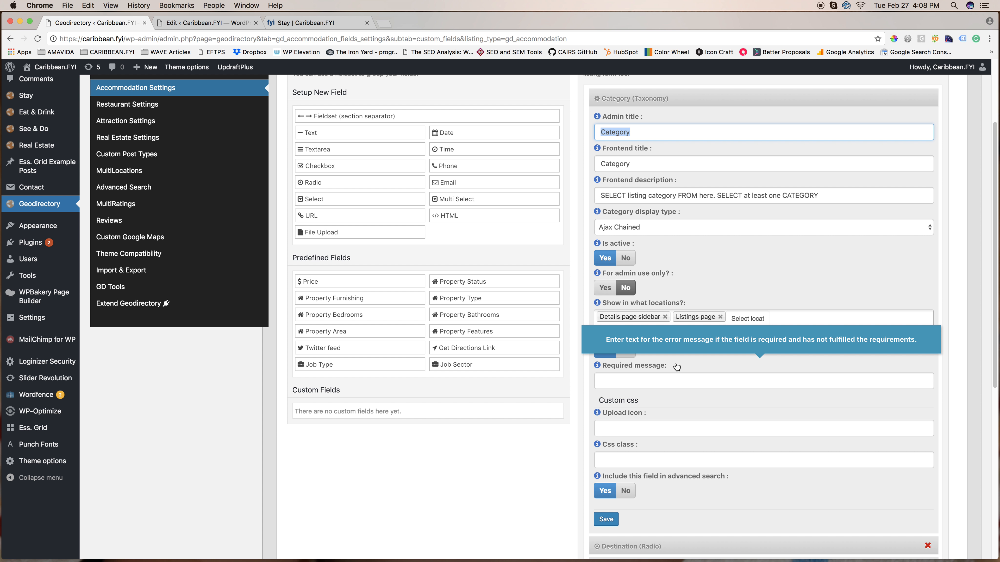
scroll(676, 367, down, 10)
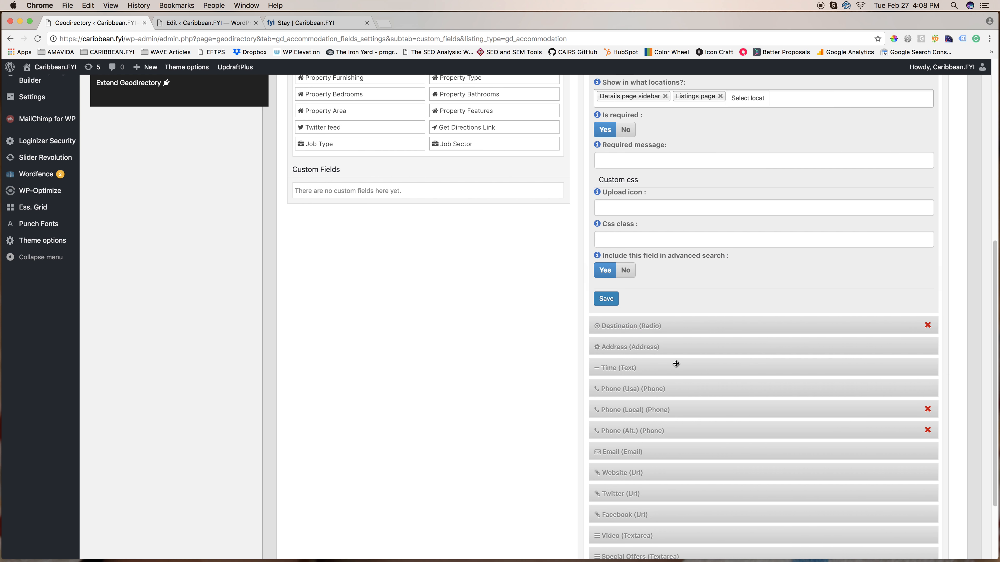
click(606, 299)
scroll(771, 292, up, 2)
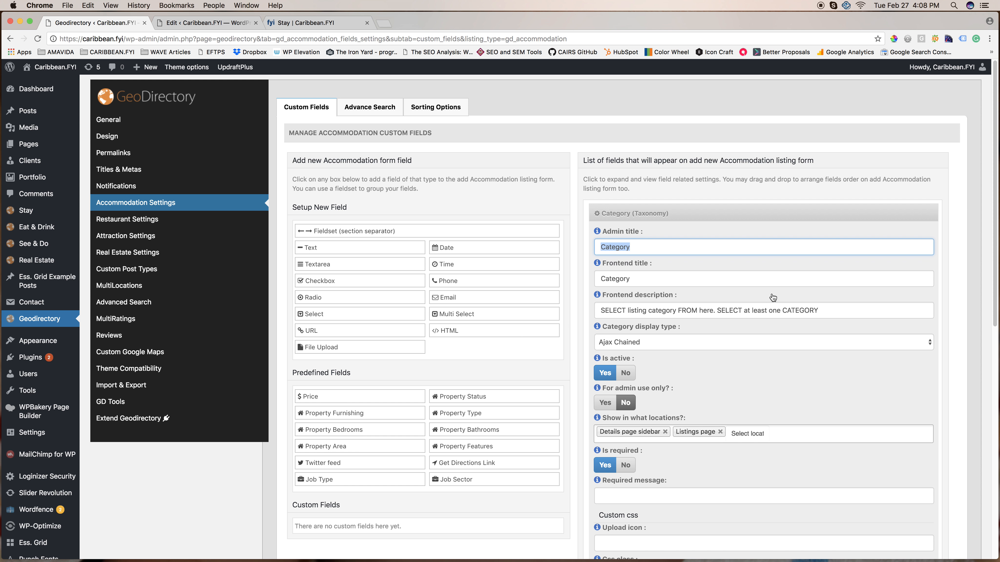
Collapse the Category field, then expand the Address field to view its settings and collapse it again.
click(902, 213)
mouse_move(778, 255)
mouse_down()
mouse_move(769, 241)
mouse_move(780, 245)
mouse_move(781, 301)
mouse_move(780, 222)
mouse_move(779, 283)
mouse_move(778, 251)
mouse_up()
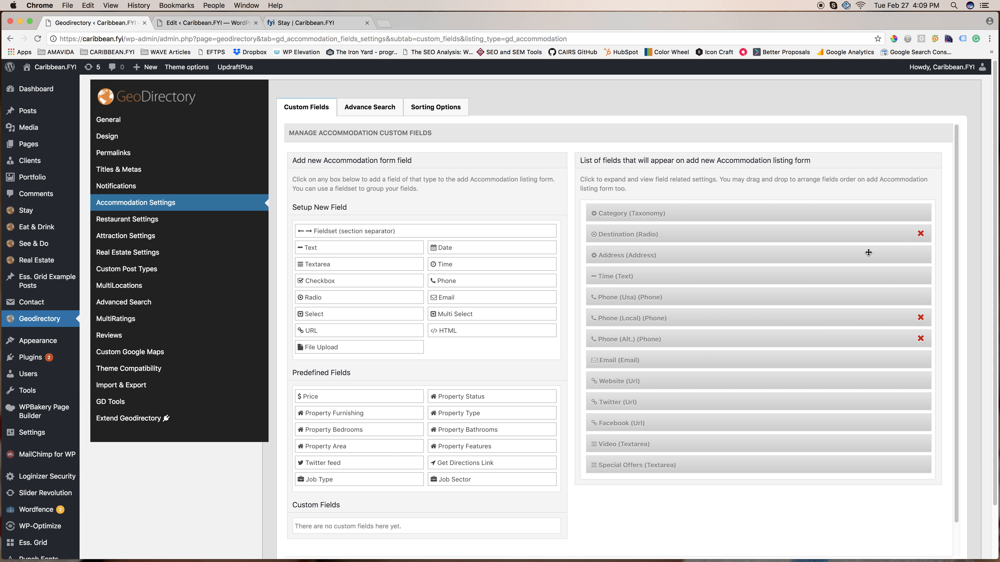
double_click(822, 252)
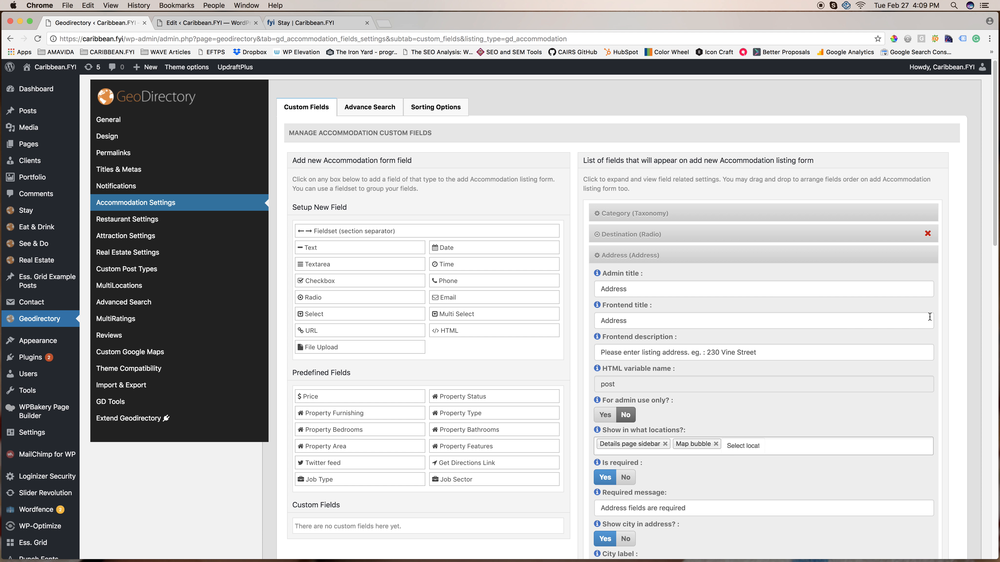
double_click(897, 258)
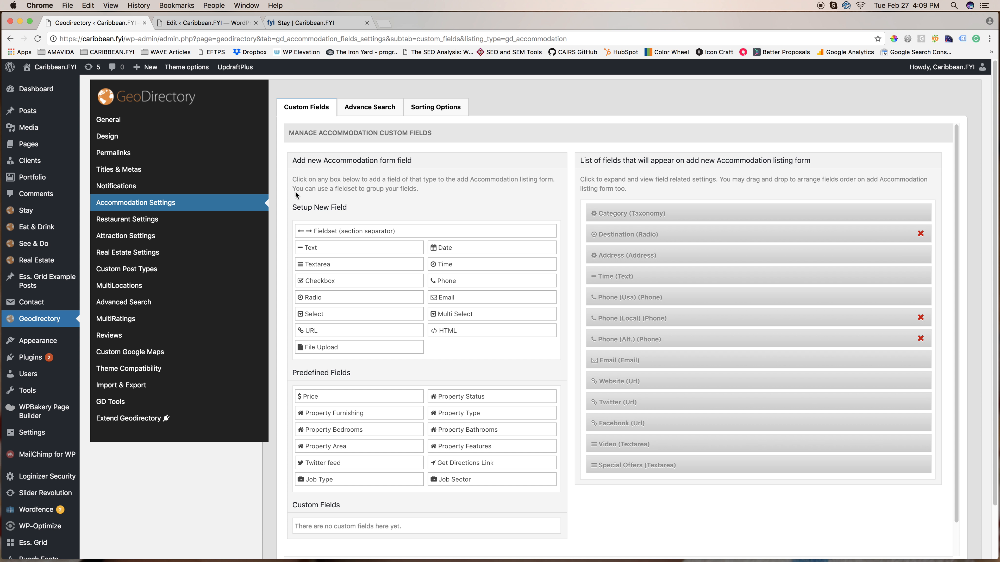
Compare the Accommodation advance search options with the search bar on the public Stay listings page.
click(384, 109)
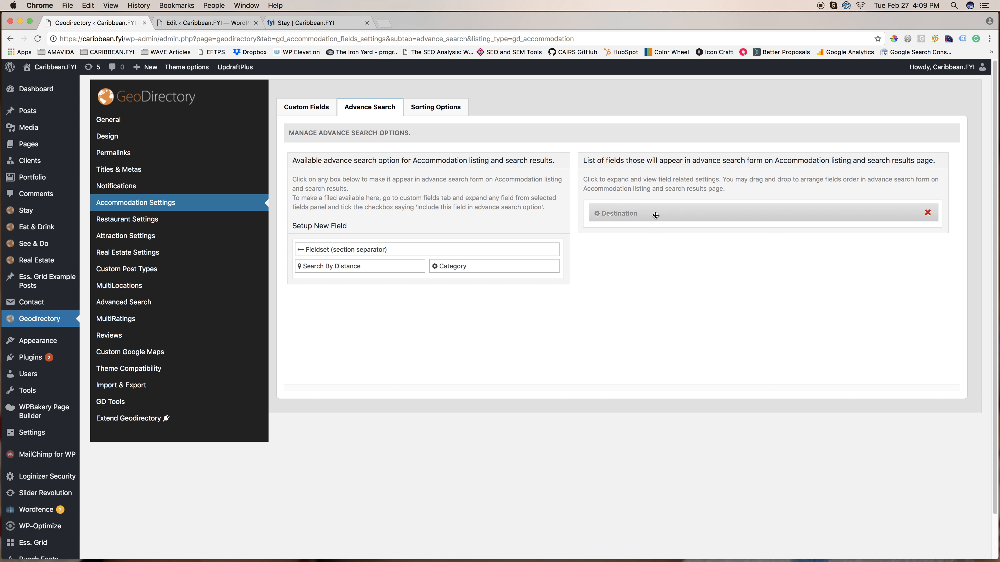
click(316, 26)
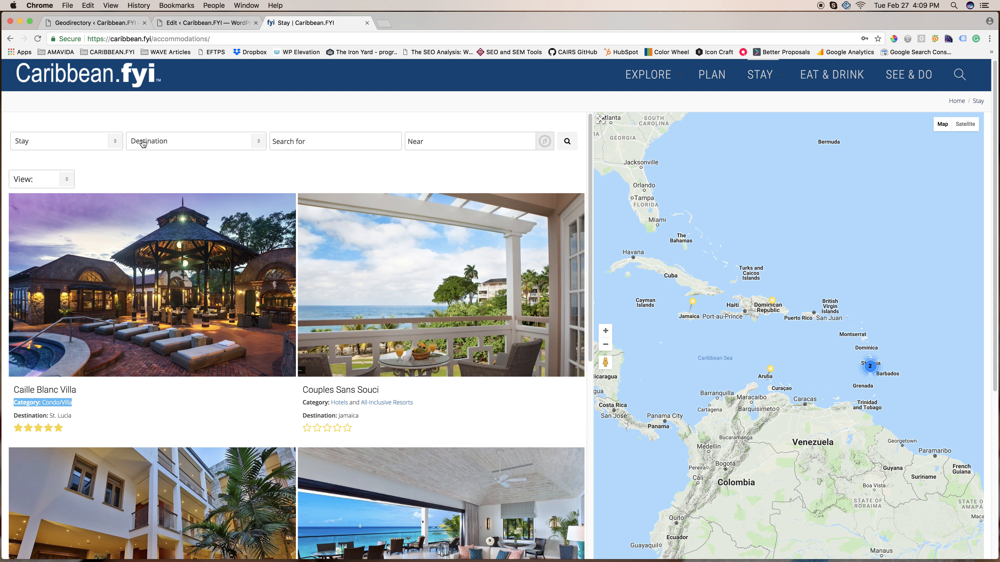
click(91, 24)
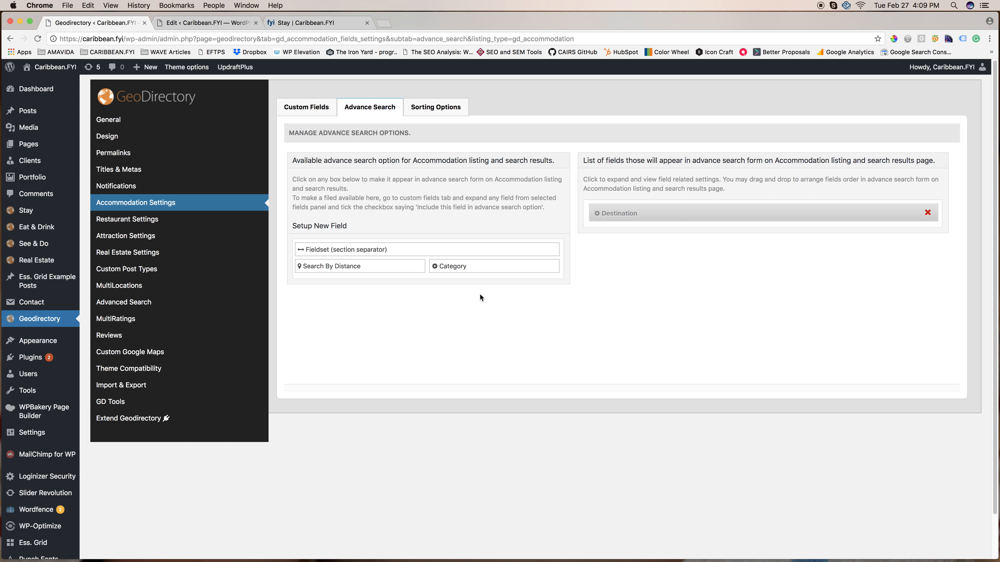
click(278, 25)
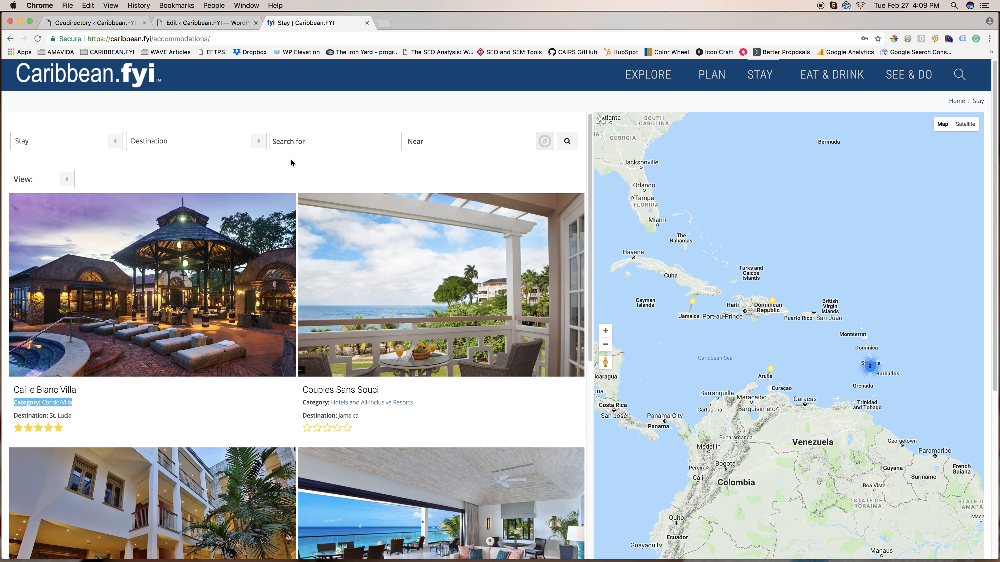
click(121, 24)
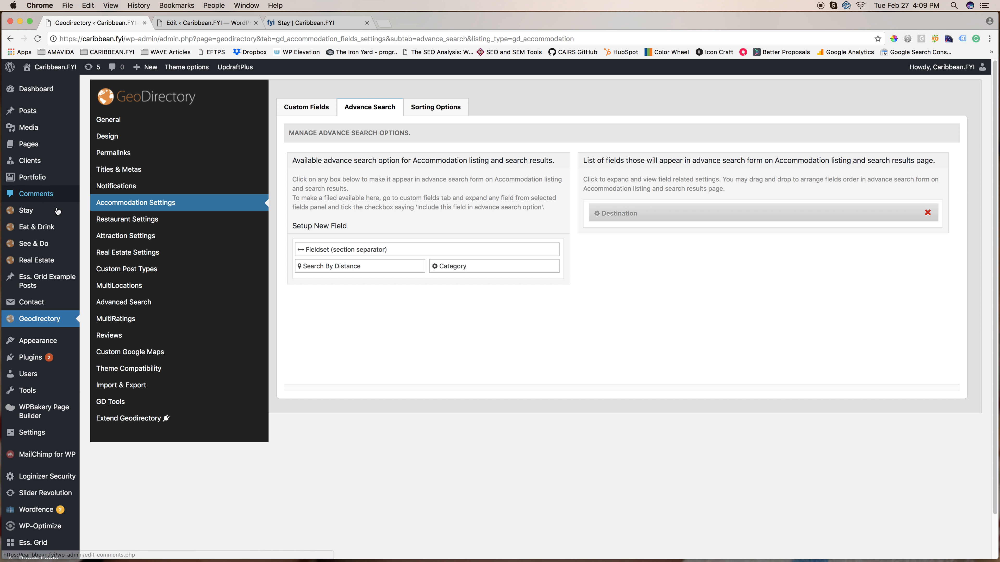
mouse_move(39, 213)
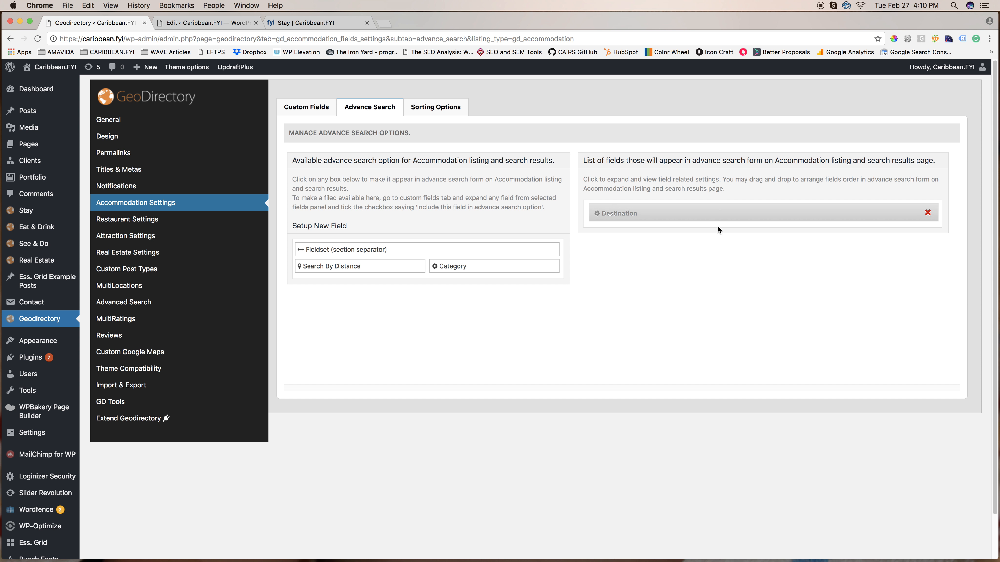
Examine the Accommodation sorting options and check them against the public Stay listings page.
click(422, 106)
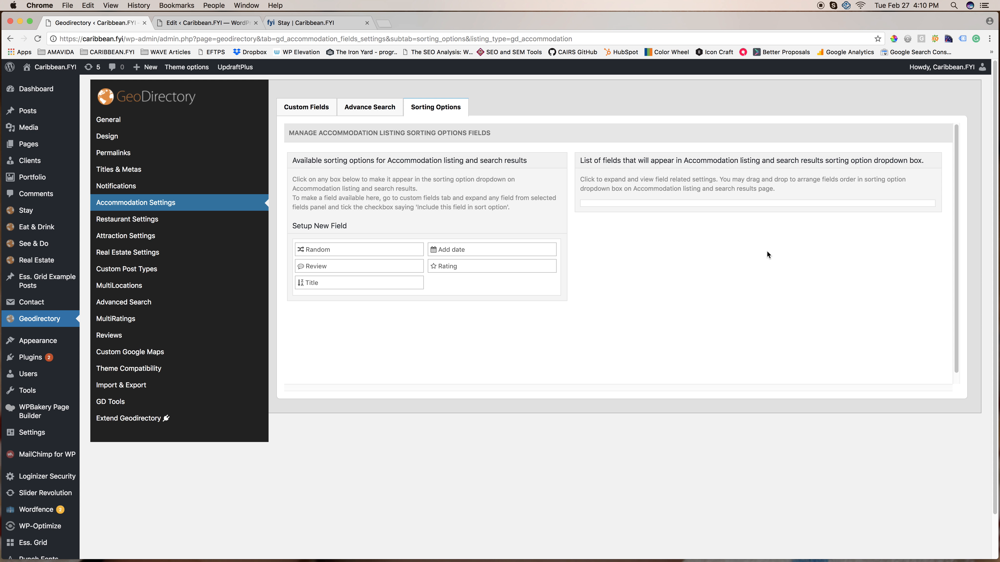
click(290, 24)
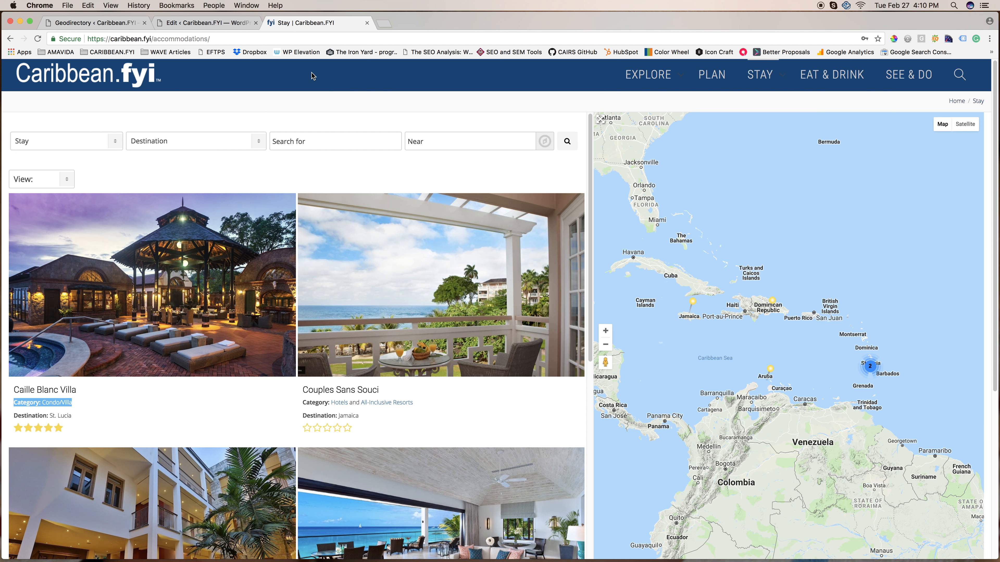
click(126, 26)
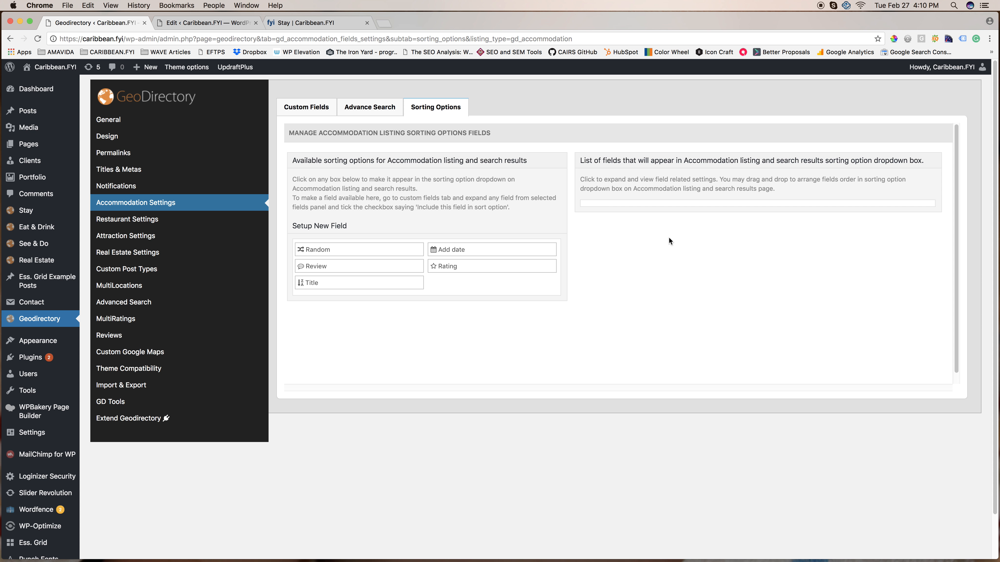
click(286, 24)
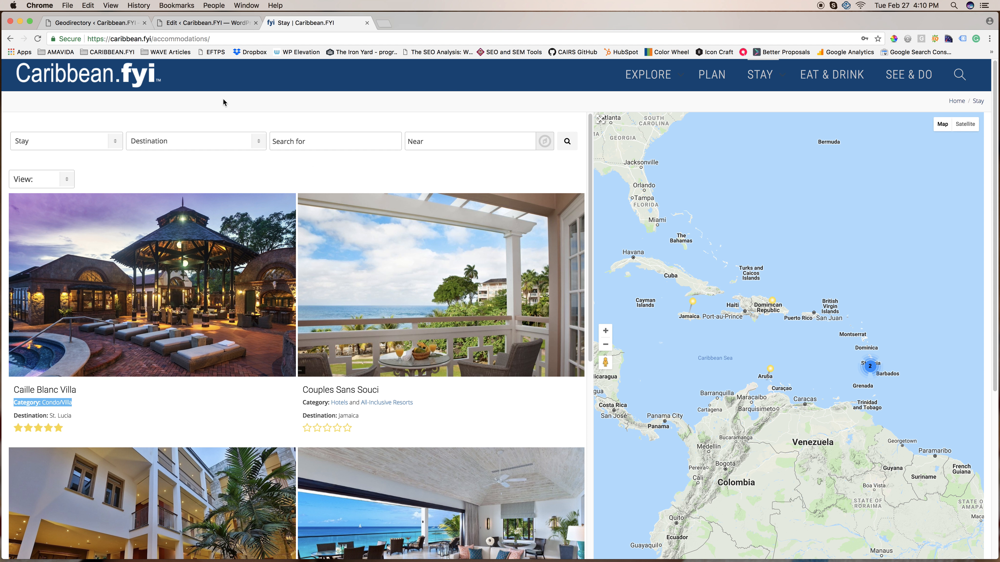
click(109, 23)
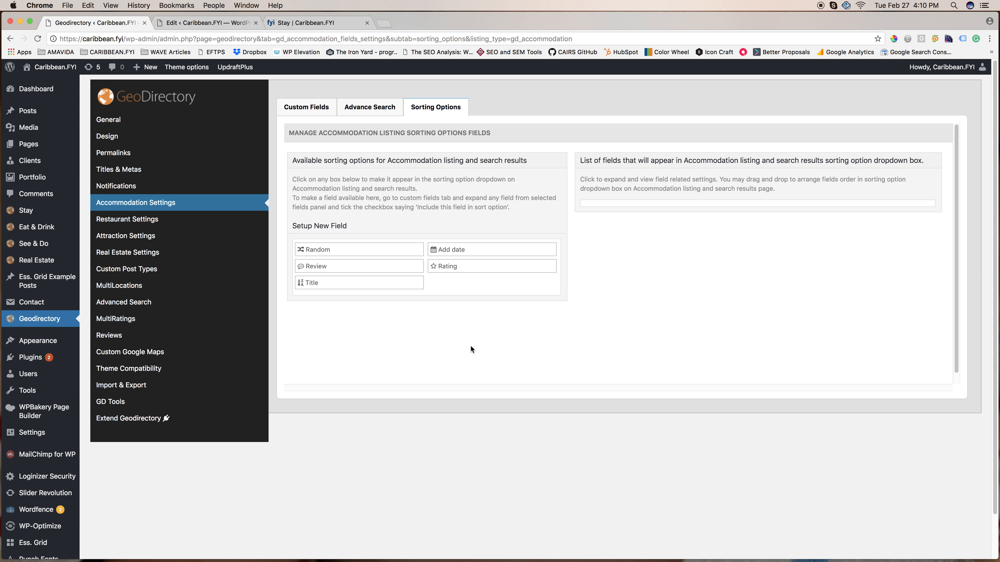
Compare the Caille Blanc Villa review in the GeoDirectory Reviews settings with the review section on the public villa page.
click(107, 338)
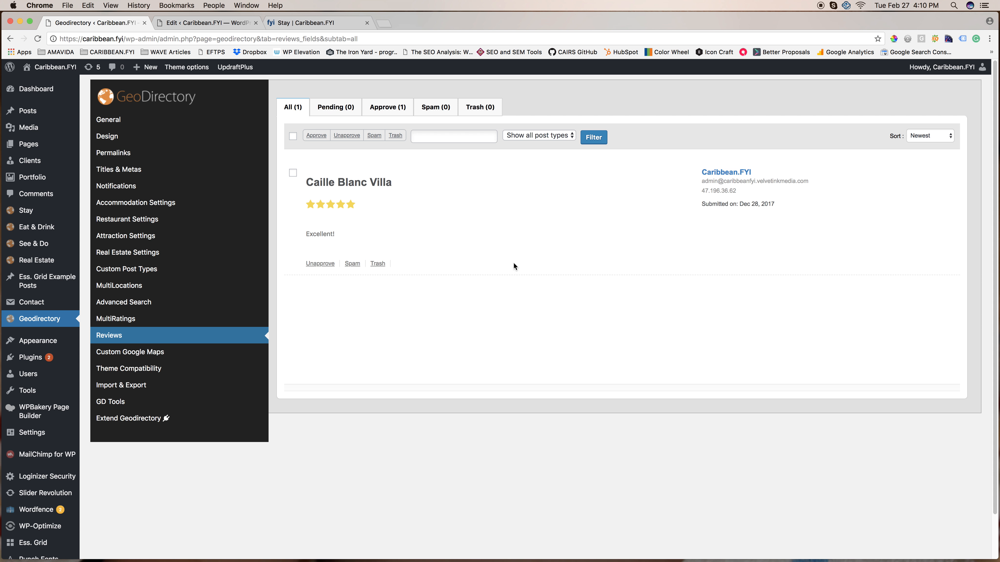
click(293, 23)
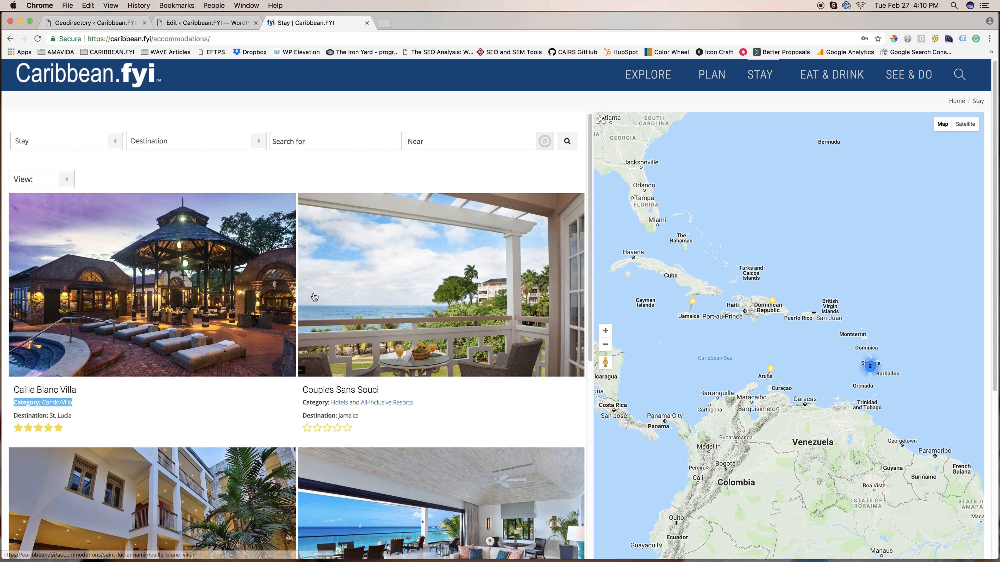
click(150, 281)
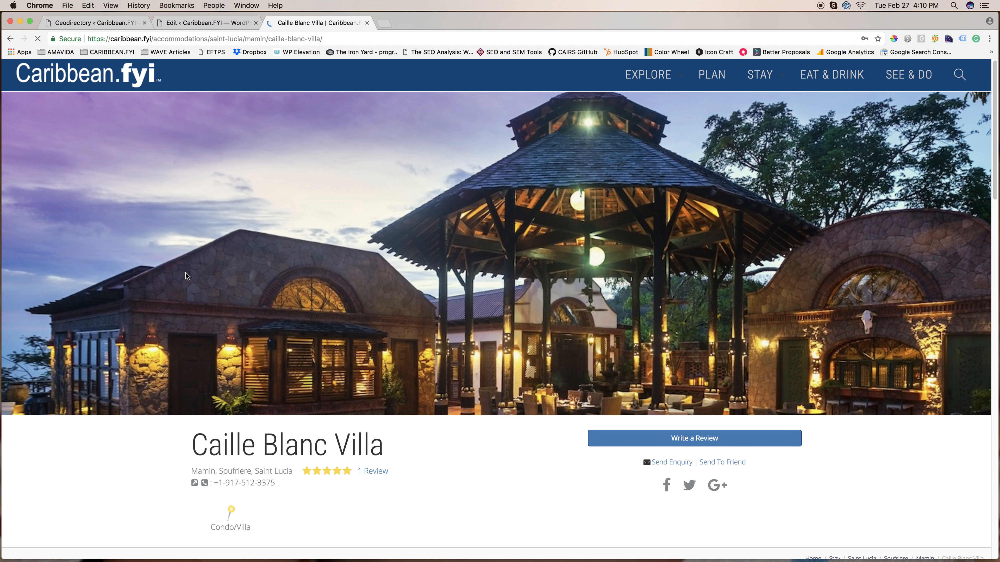
scroll(247, 312, down, 15)
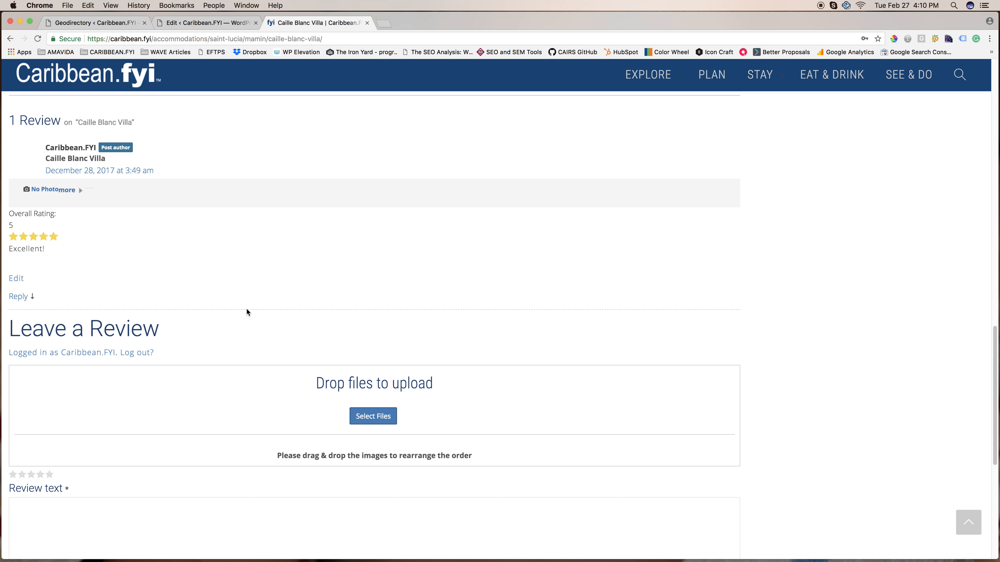
click(104, 24)
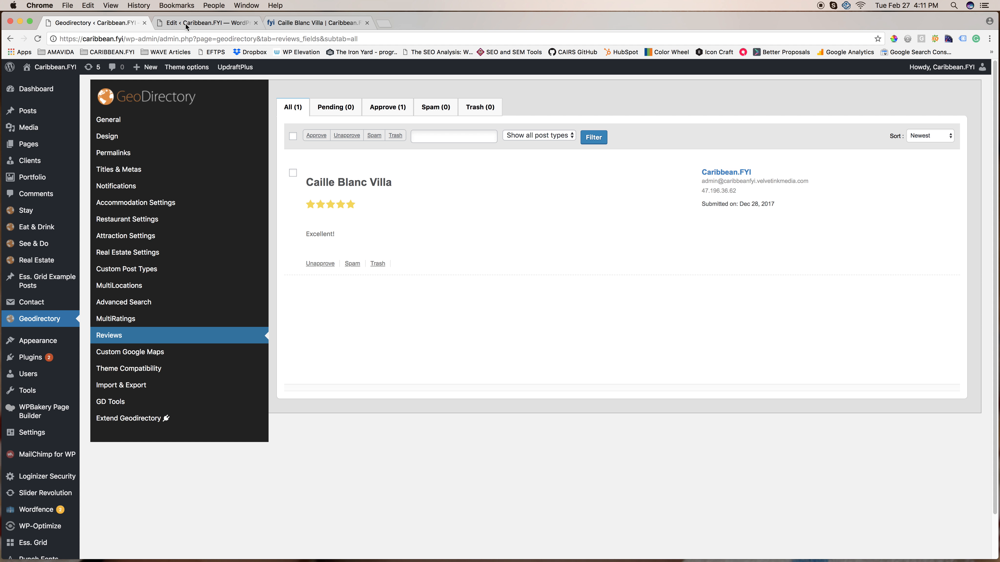
click(305, 22)
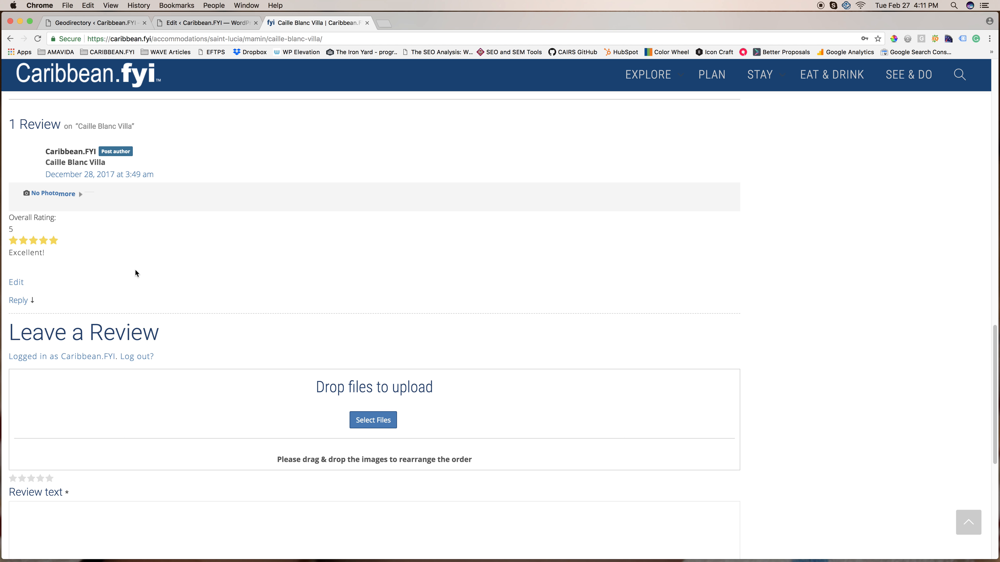
click(78, 24)
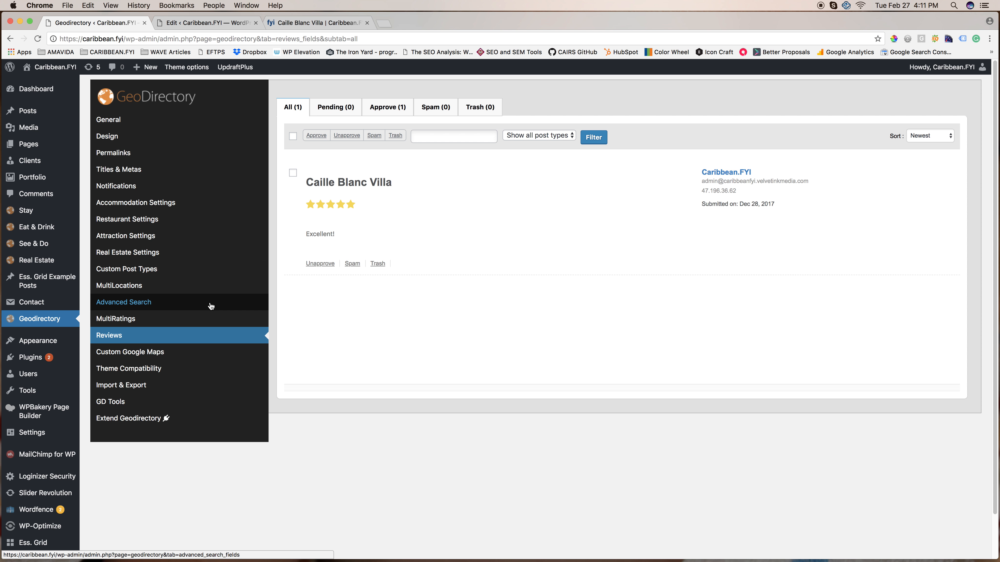